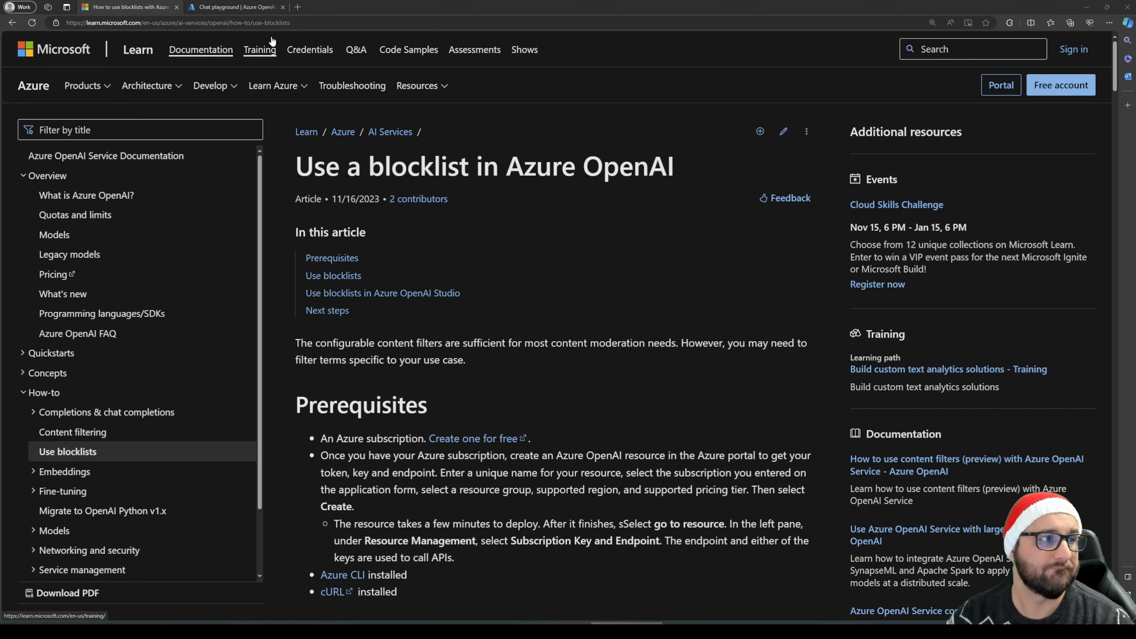
Review the Azure OpenAI blocklist documentation on creating a blocklist, applying it to a content filter and adding block items
{"action": "left_click", "coordinate": [233, 7]}
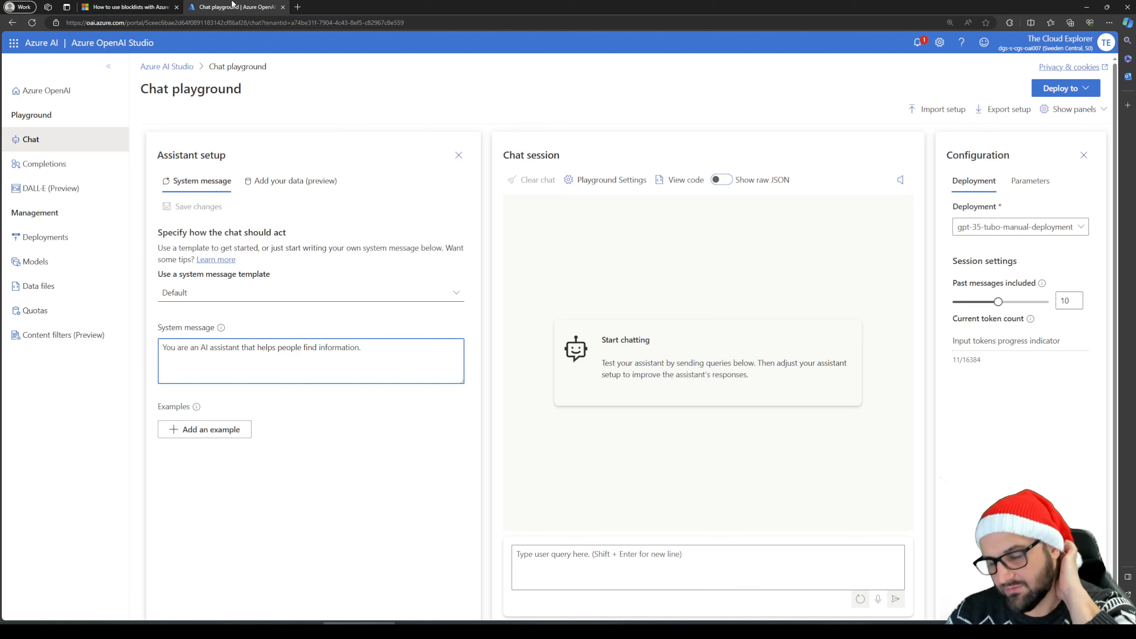
{"action": "left_click", "coordinate": [125, 6]}
{"action": "scroll", "coordinate": [593, 446], "scroll_direction": "down", "scroll_amount": 13}
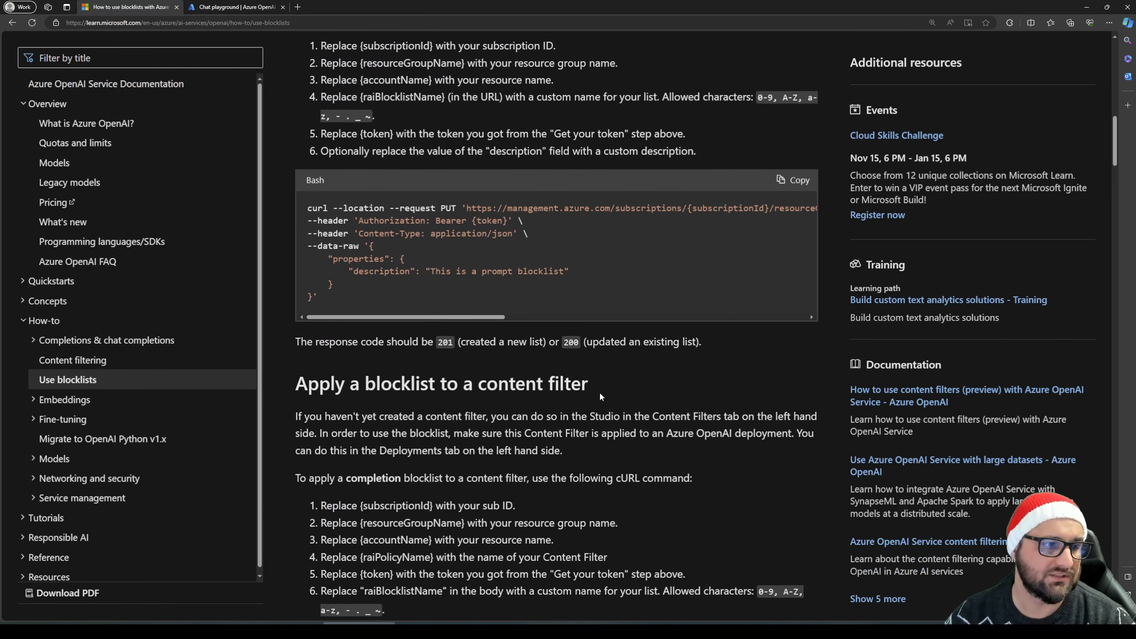
{"action": "mouse_move", "coordinate": [473, 317]}
{"action": "left_mouse_down"}
{"action": "mouse_move", "coordinate": [781, 320]}
{"action": "mouse_move", "coordinate": [479, 318]}
{"action": "left_mouse_up"}
{"action": "scroll", "coordinate": [593, 451], "scroll_direction": "up", "scroll_amount": 4}
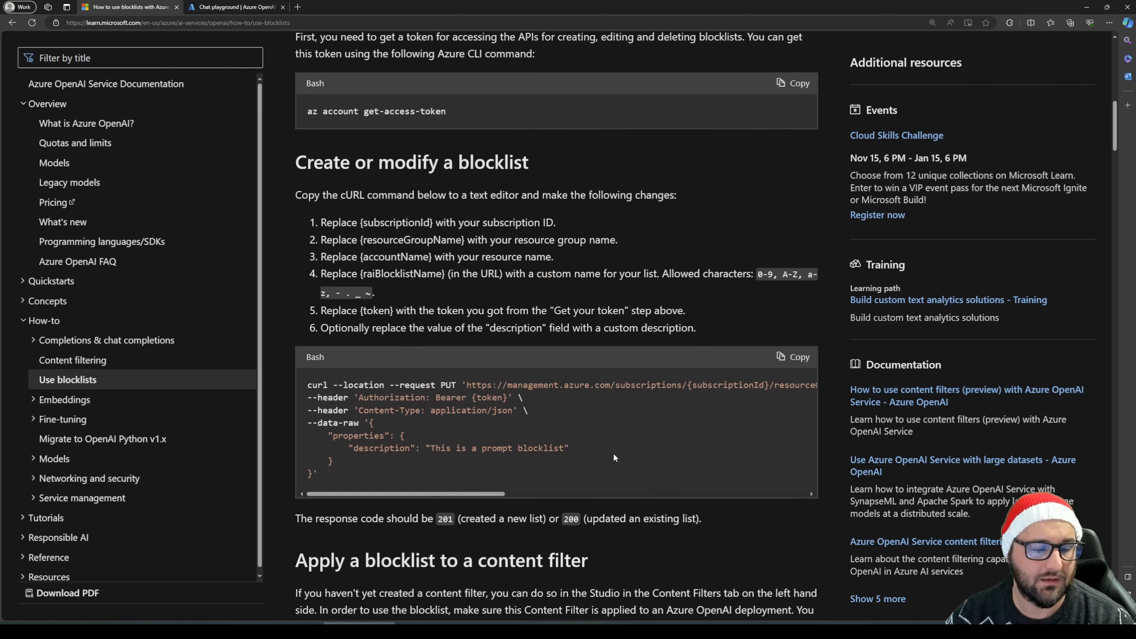
{"action": "scroll", "coordinate": [593, 451], "scroll_direction": "down", "scroll_amount": 10}
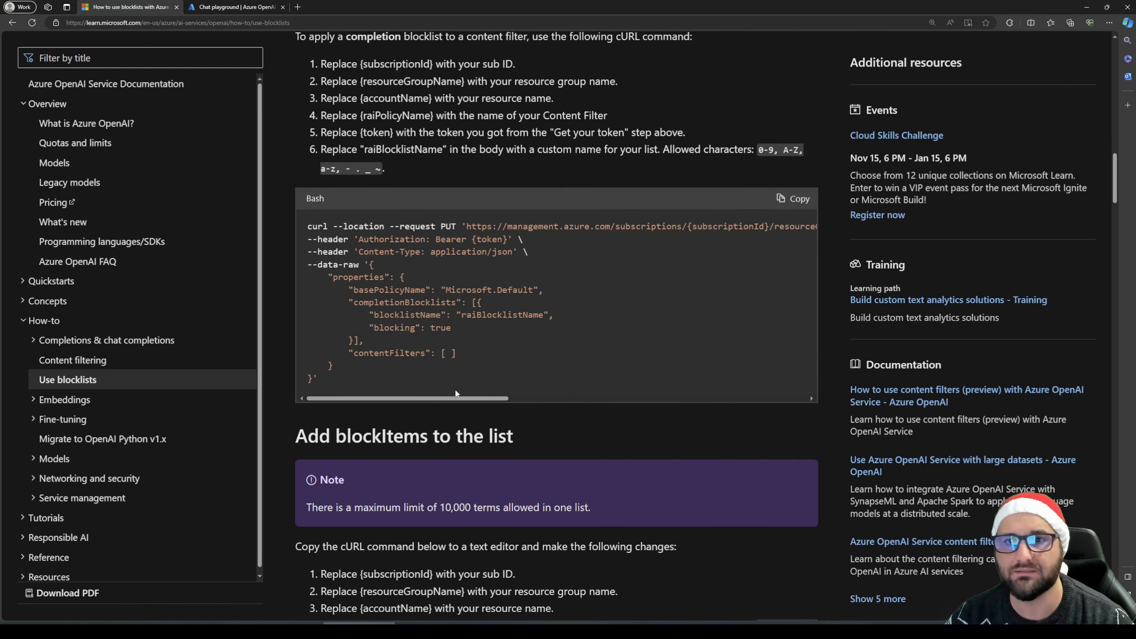
{"action": "scroll", "coordinate": [432, 410], "scroll_direction": "down", "scroll_amount": 5}
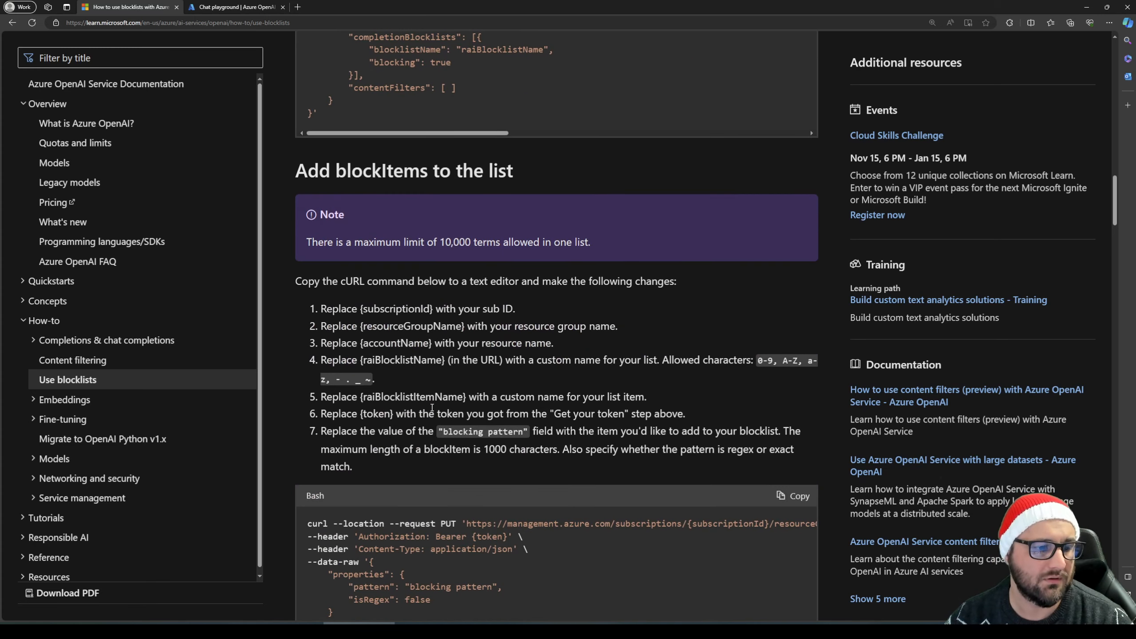
{"action": "scroll", "coordinate": [431, 410], "scroll_direction": "down", "scroll_amount": 5}
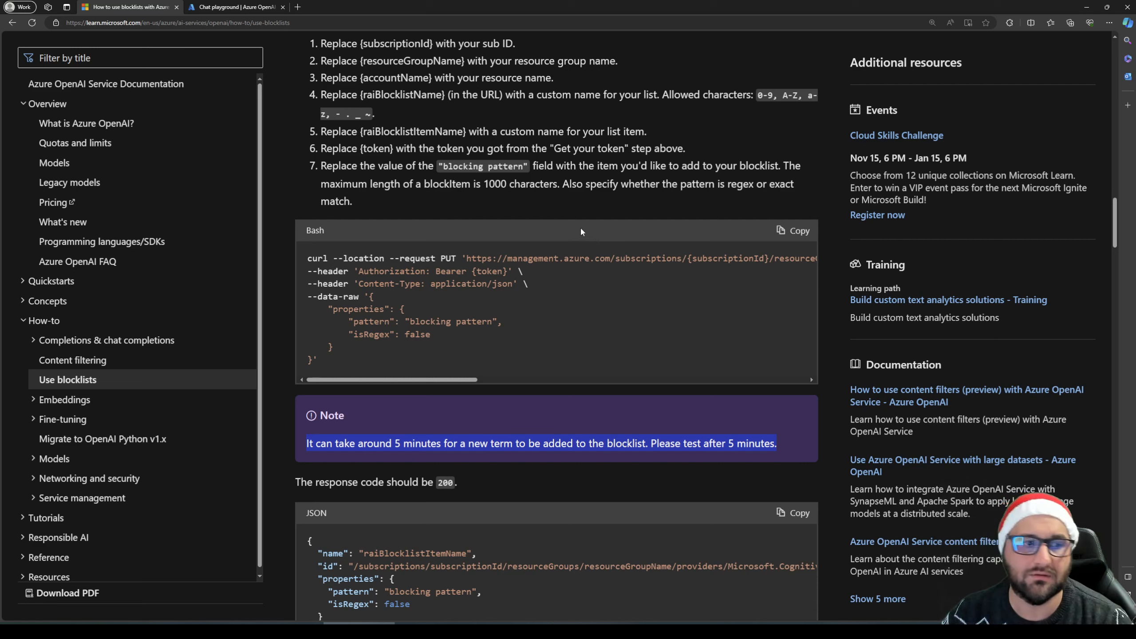
{"action": "left_click", "coordinate": [655, 183]}
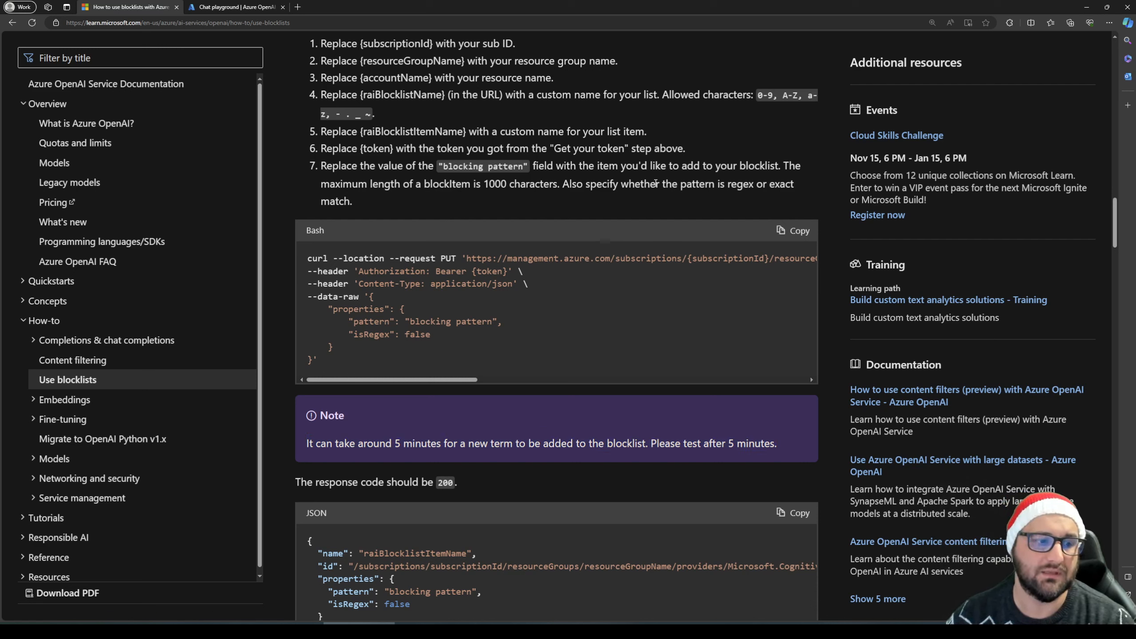
Switch to Azure OpenAI Studio and view the terms of the AdventBlockList blocklist in the content filter settings
{"action": "left_click", "coordinate": [221, 9]}
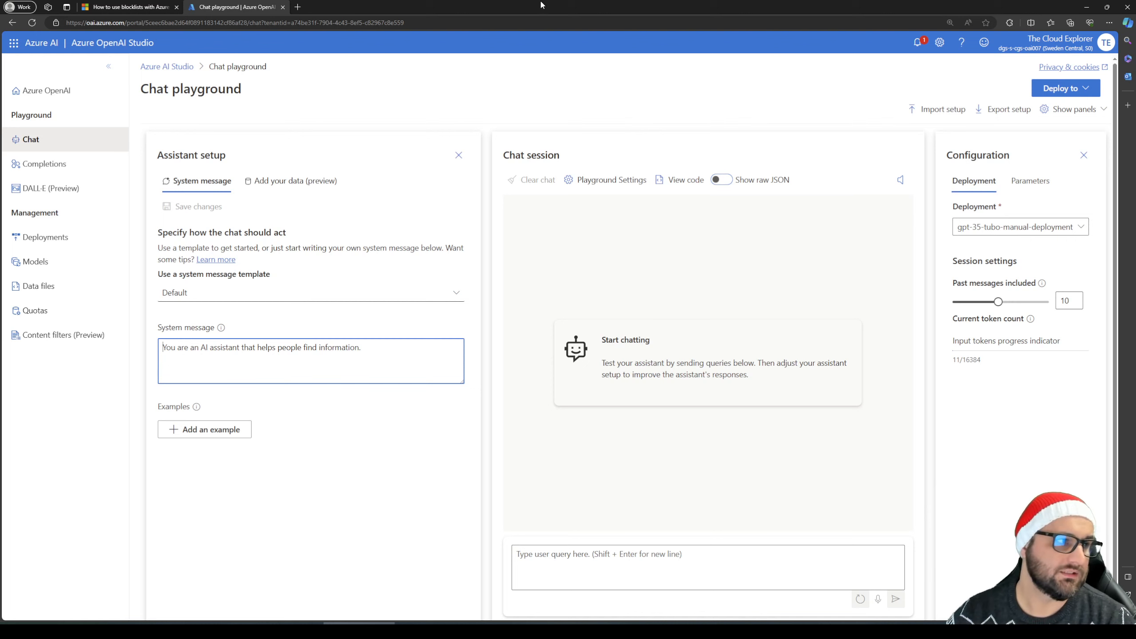
{"action": "left_click", "coordinate": [58, 345]}
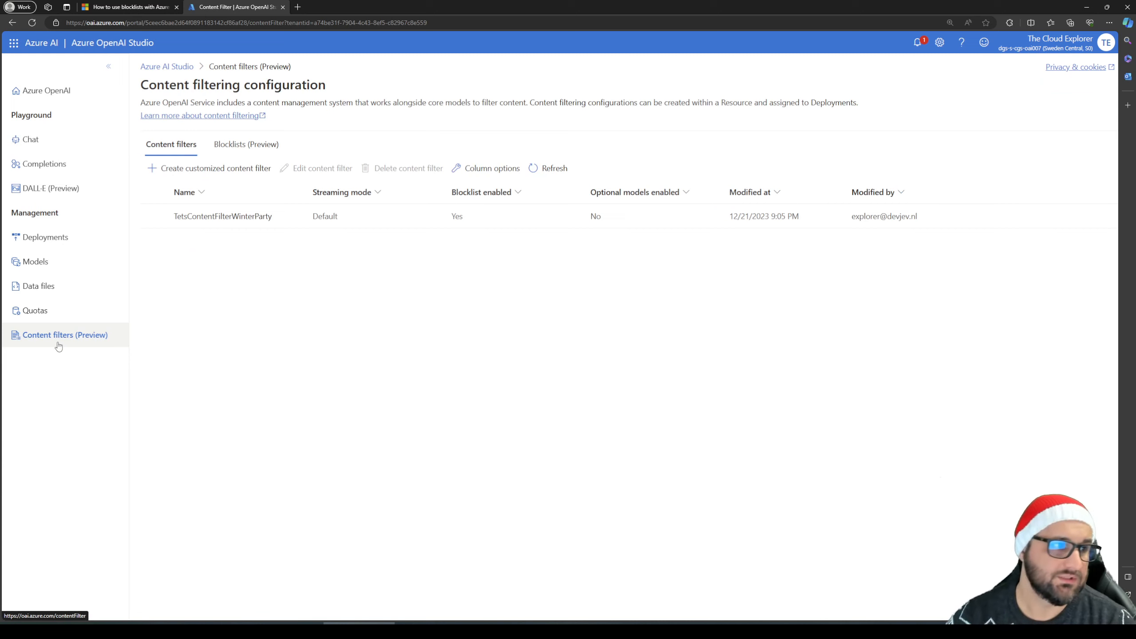
{"action": "left_click", "coordinate": [248, 150]}
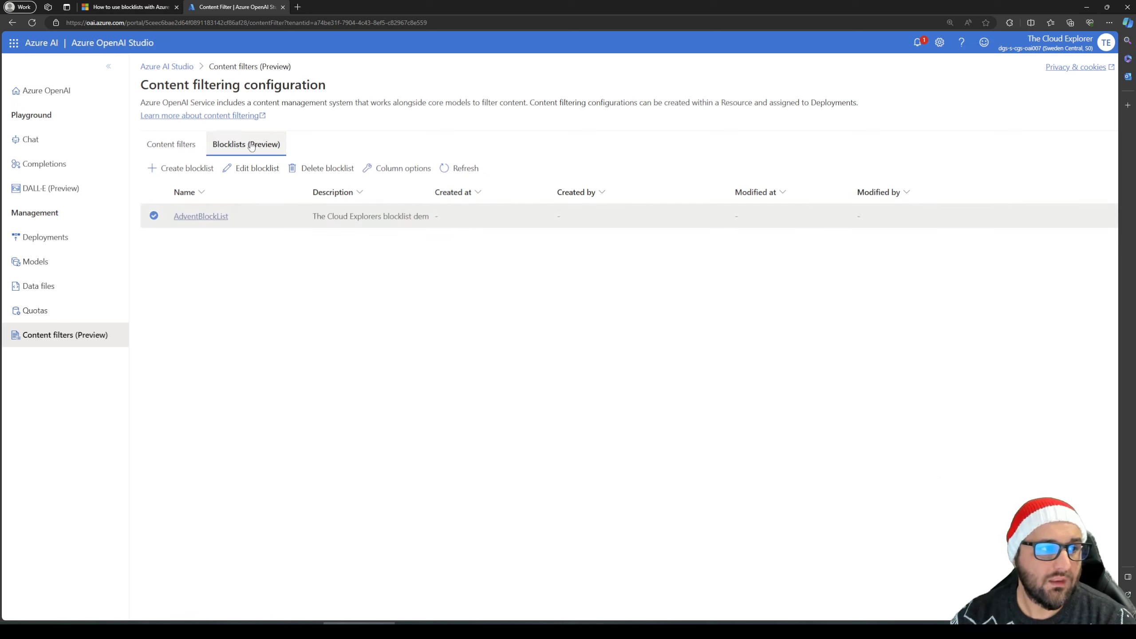
{"action": "left_click", "coordinate": [201, 217]}
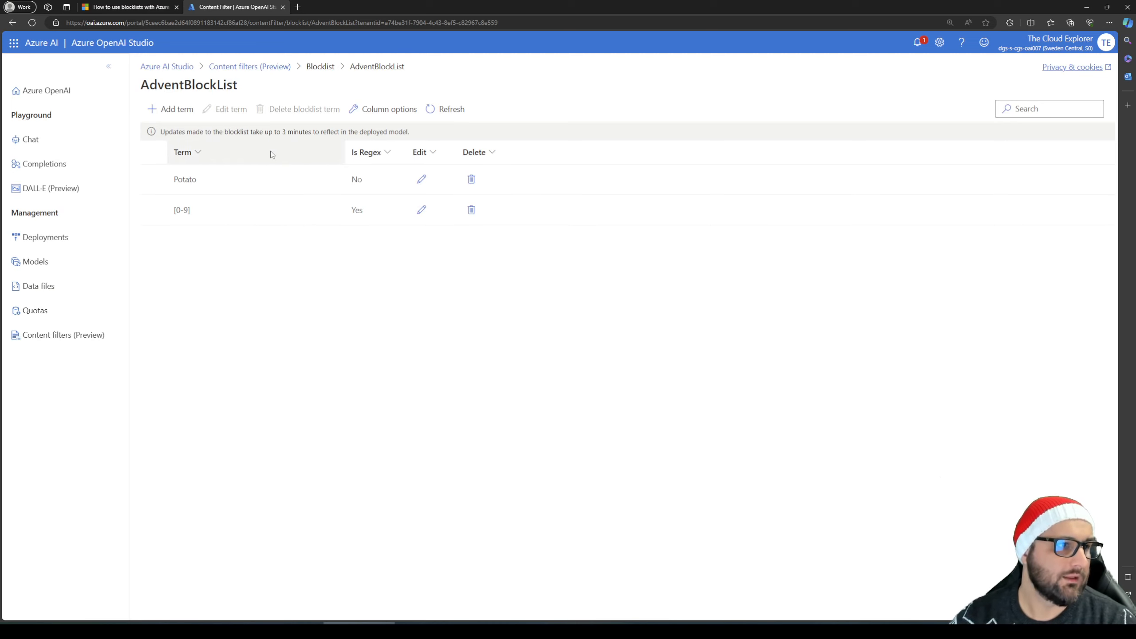
{"action": "left_click", "coordinate": [250, 66]}
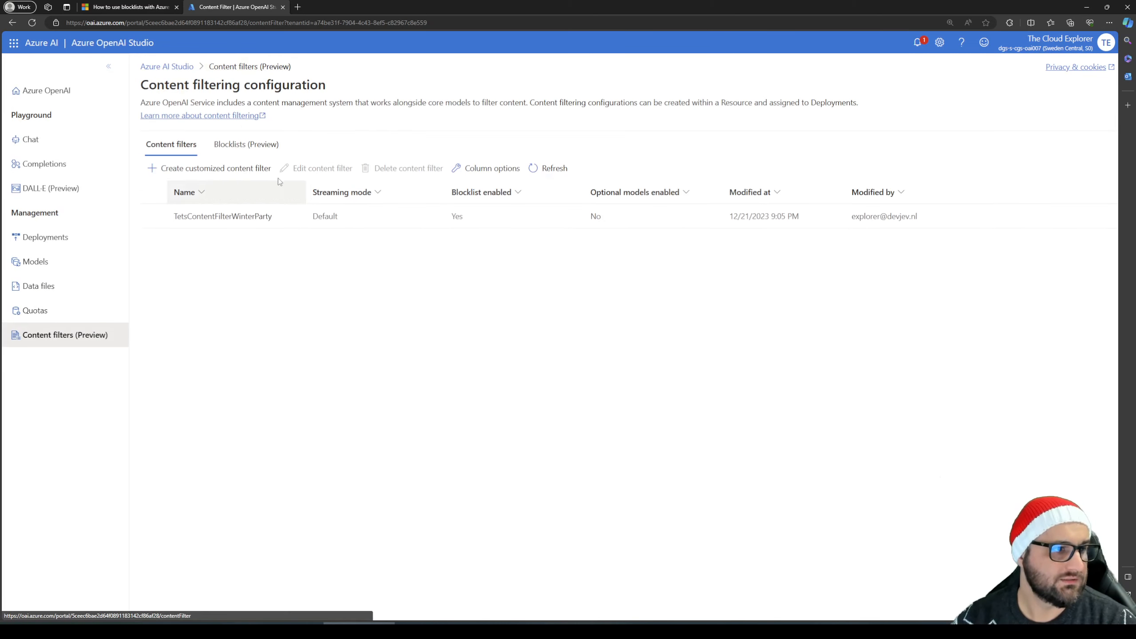
{"action": "left_click", "coordinate": [208, 169]}
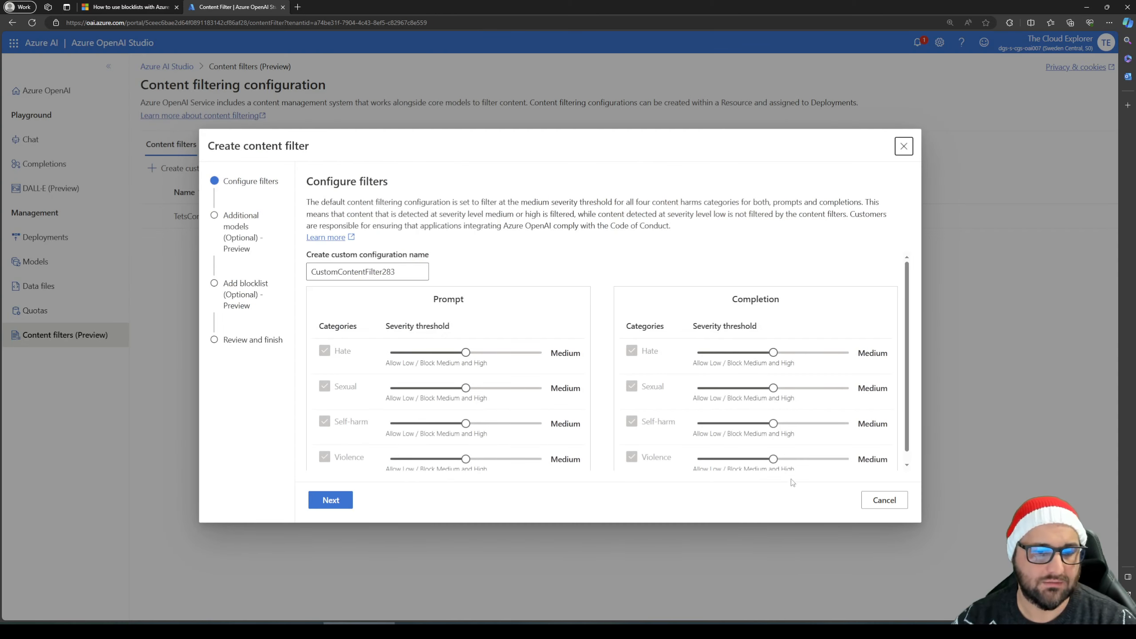
{"action": "left_click", "coordinate": [889, 502]}
Create a new blocklist with the suggested name and the description "Test"
{"action": "left_click", "coordinate": [237, 145]}
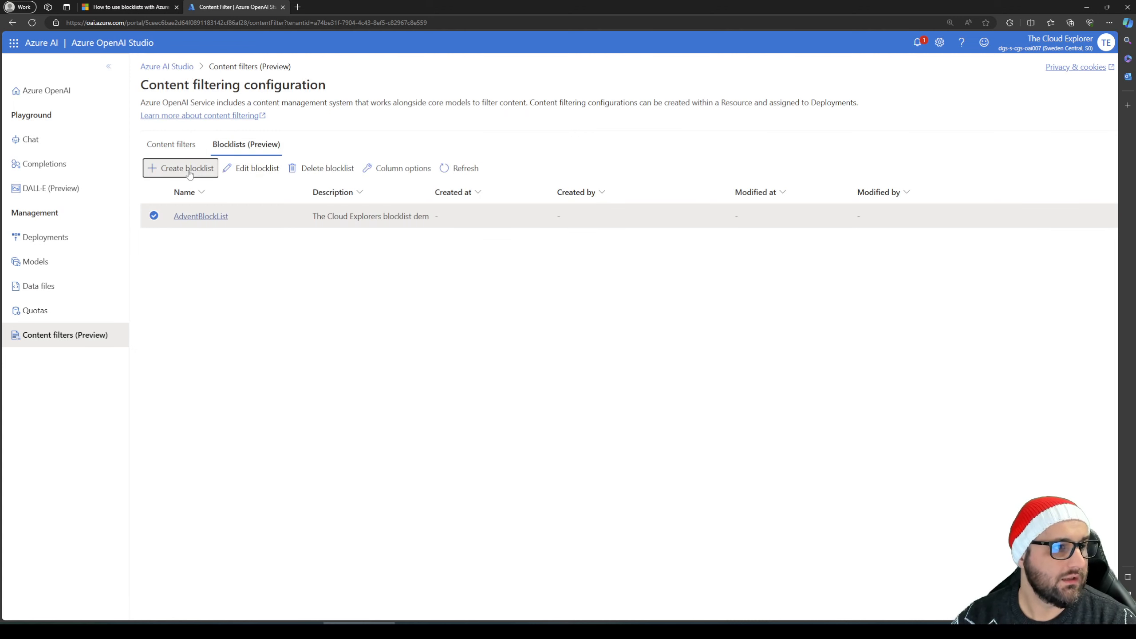
{"action": "left_click", "coordinate": [189, 169]}
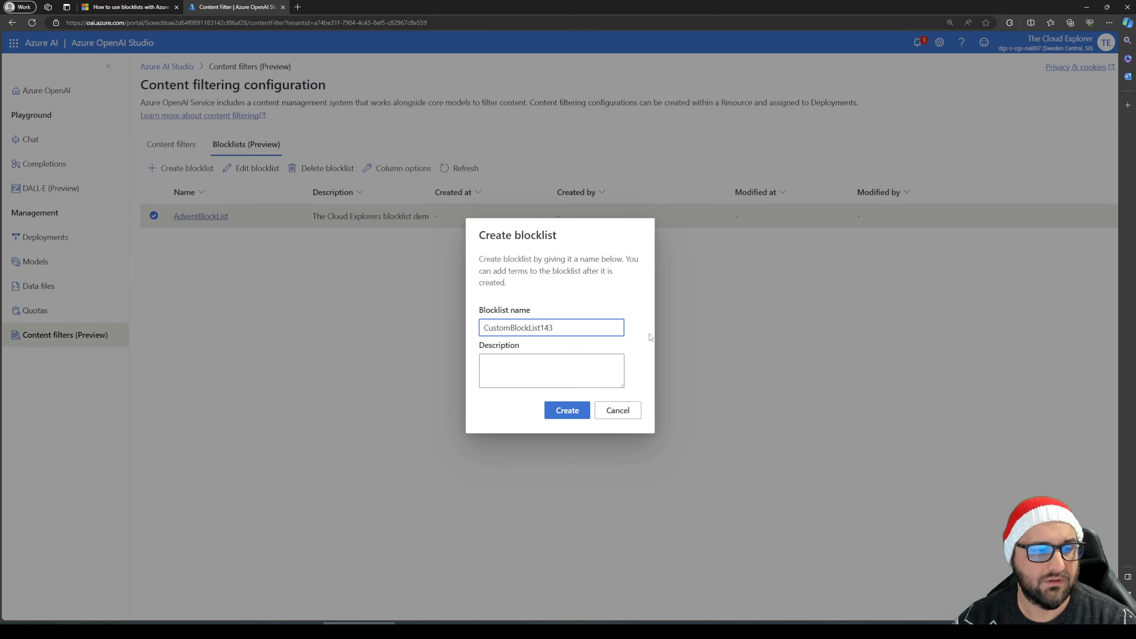
{"action": "left_click", "coordinate": [551, 386]}
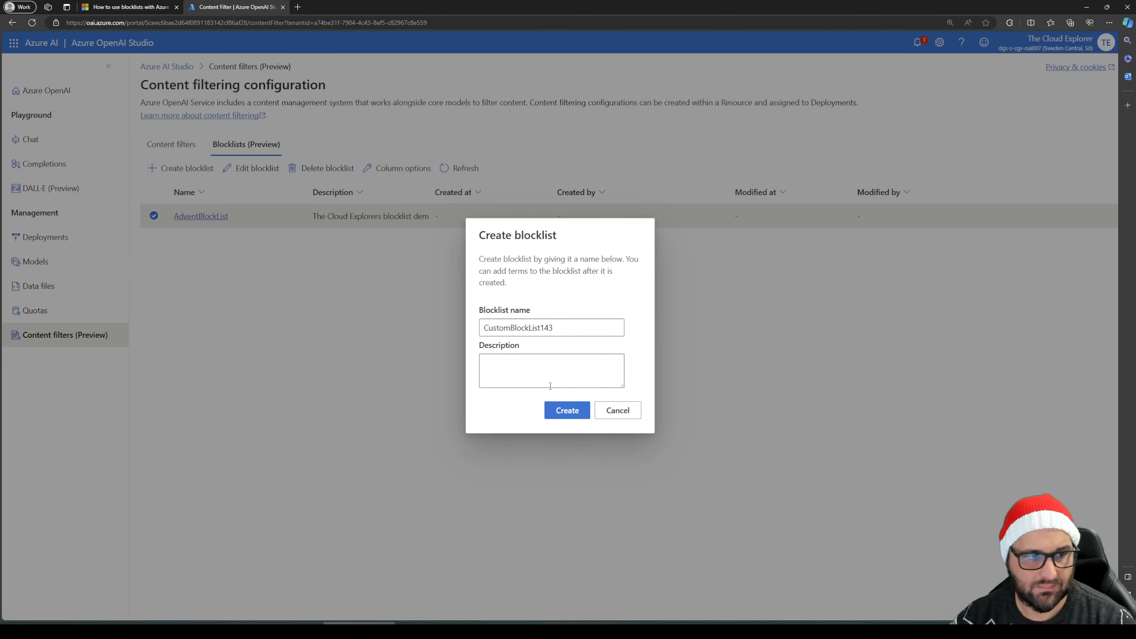
{"action": "type", "text": "Test"}
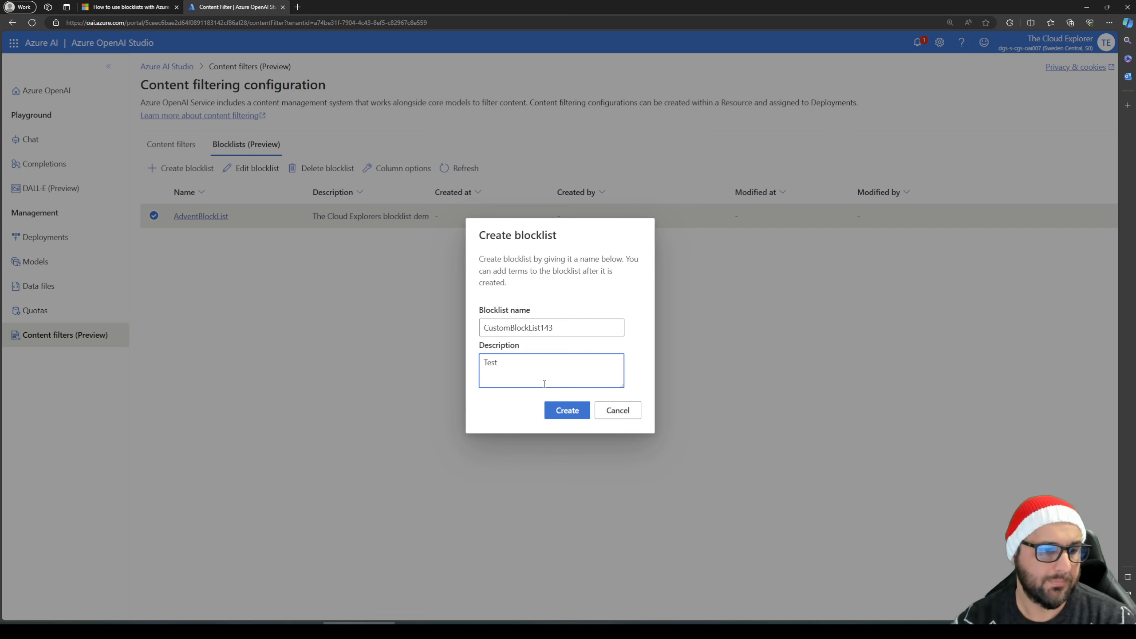
{"action": "left_click", "coordinate": [555, 409]}
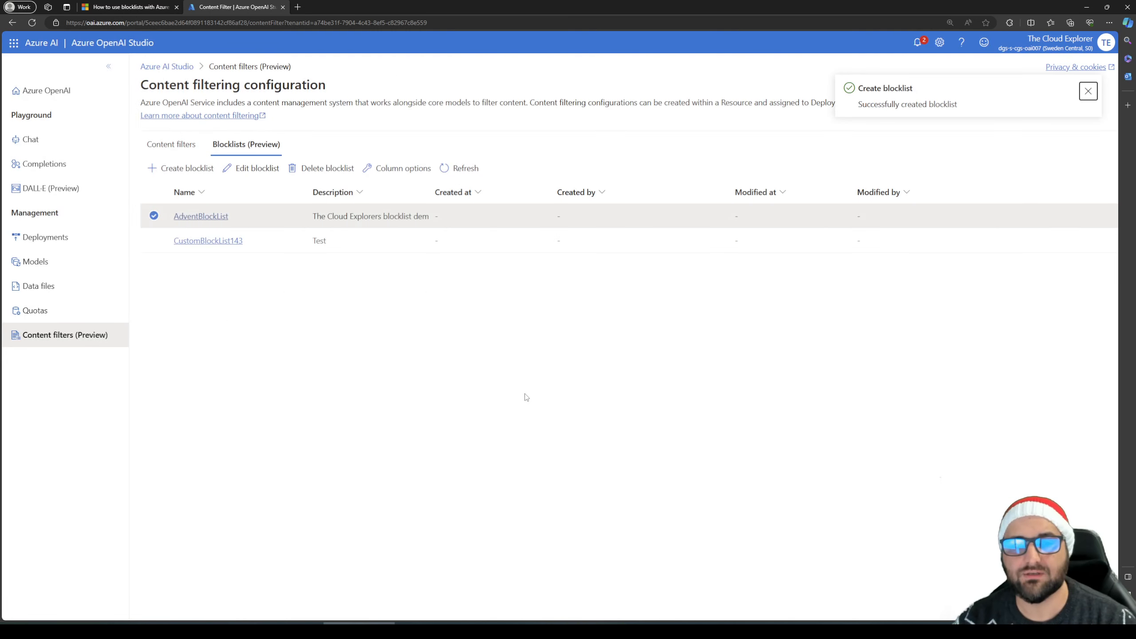
Start a new term in AdventBlockList and enter this_is_ablock_term as a non-regex term
{"action": "left_click", "coordinate": [208, 218]}
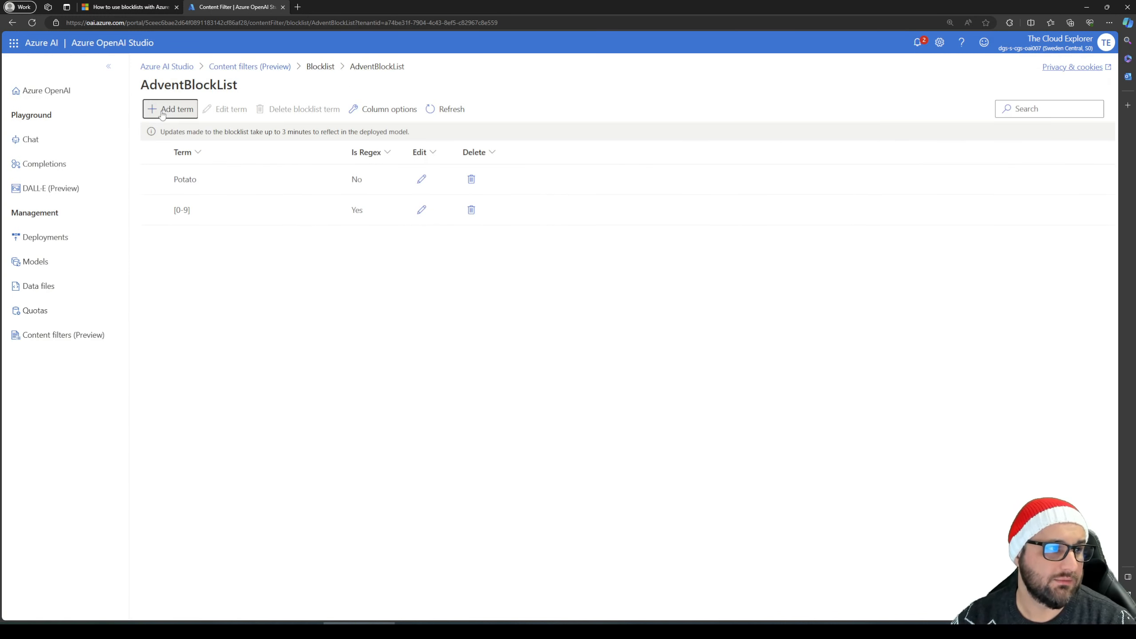
{"action": "left_click", "coordinate": [162, 112]}
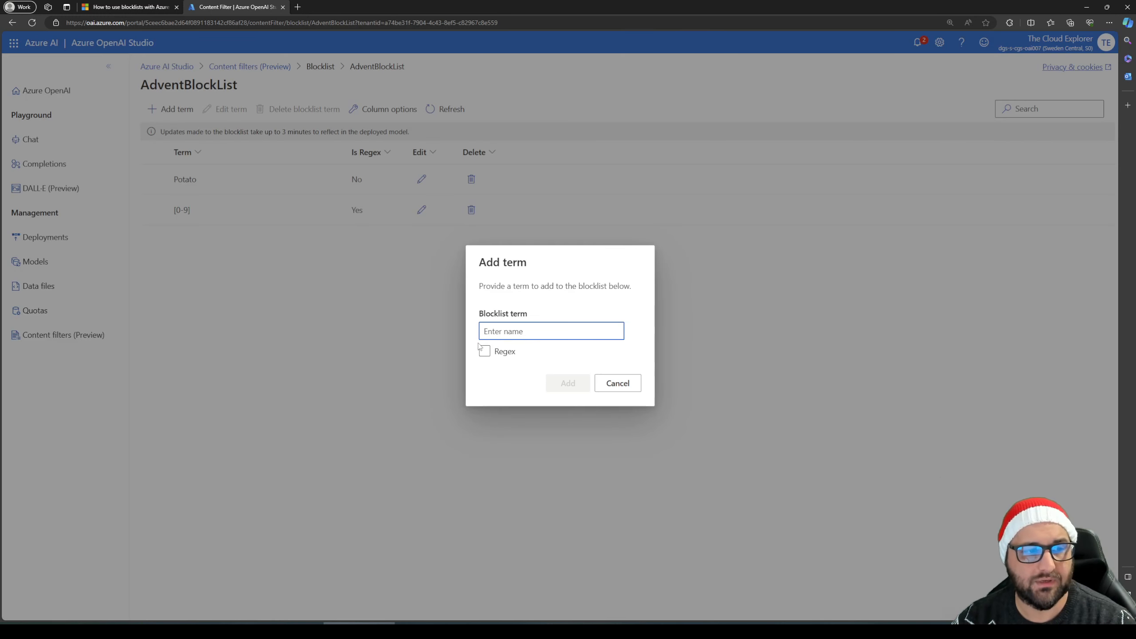
{"action": "type", "text": "this"}
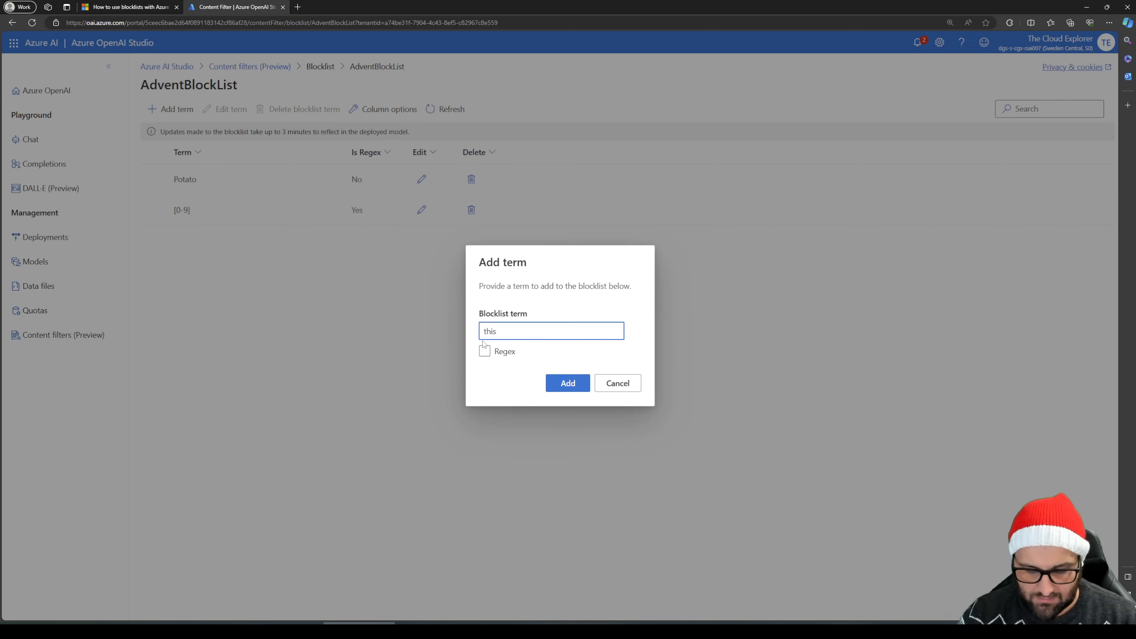
{"action": "type", "text": "_is"}
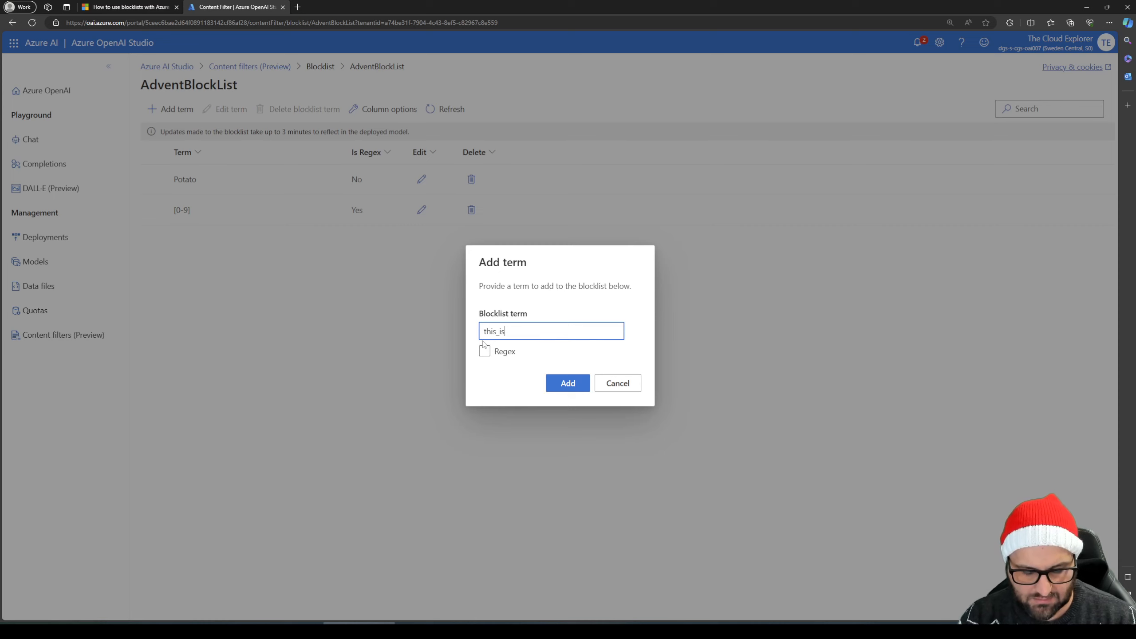
{"action": "type", "text": "_ablock_term"}
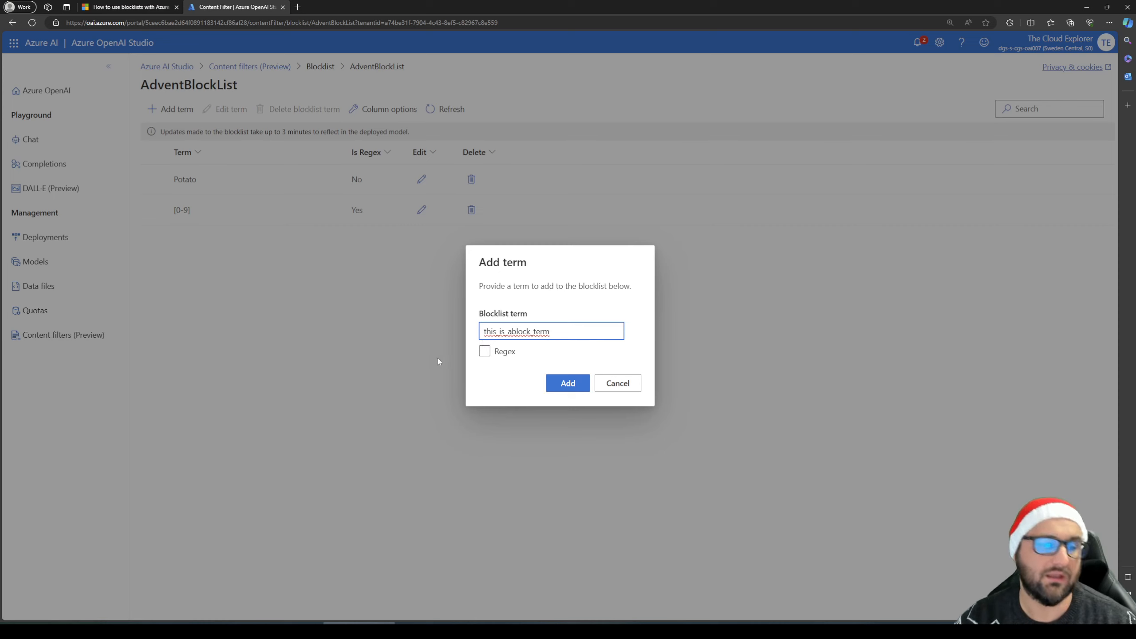
{"action": "left_click", "coordinate": [484, 353]}
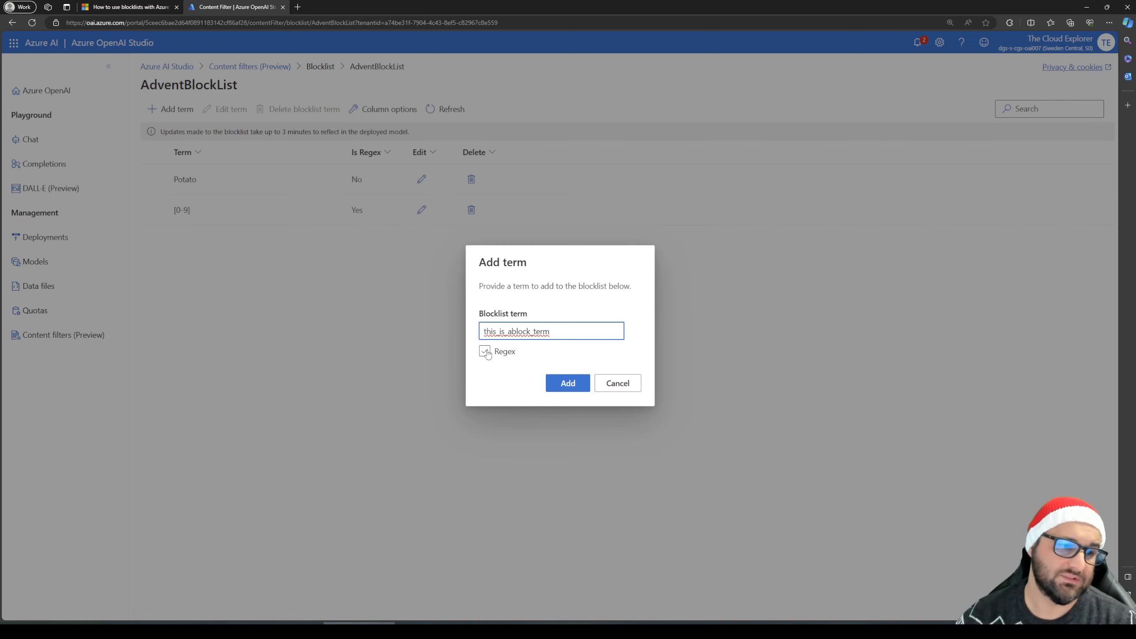
{"action": "left_click", "coordinate": [556, 387]}
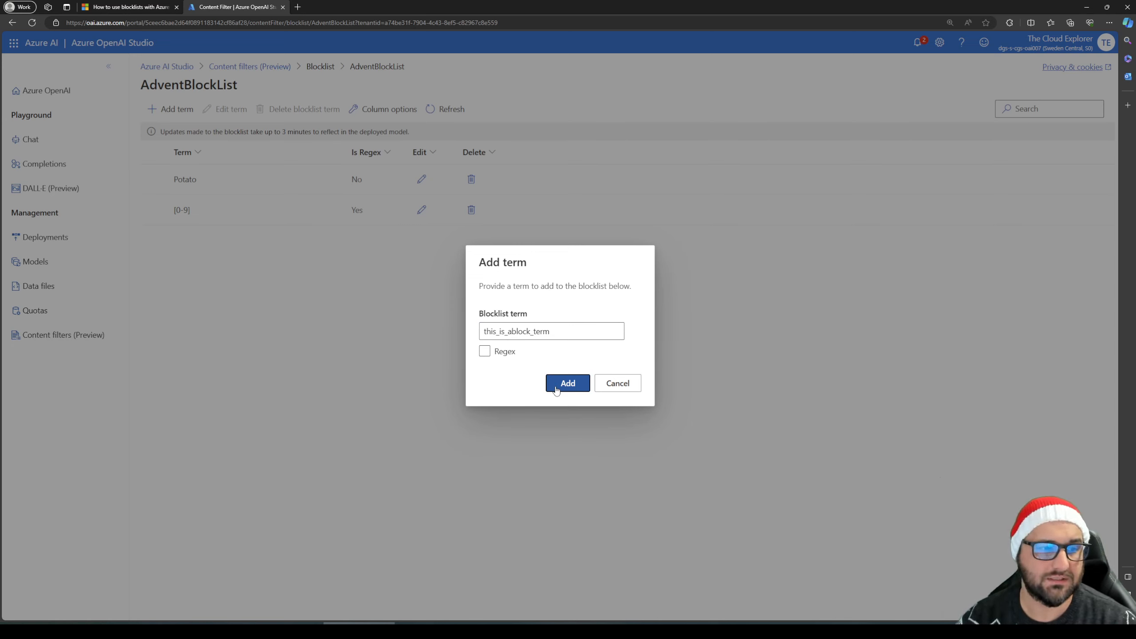
Correct the new blocklist term to this_is_a_block_term and add it to AdventBlockList
{"action": "left_click_drag", "start_coordinate": [562, 331], "coordinate": [497, 331]}
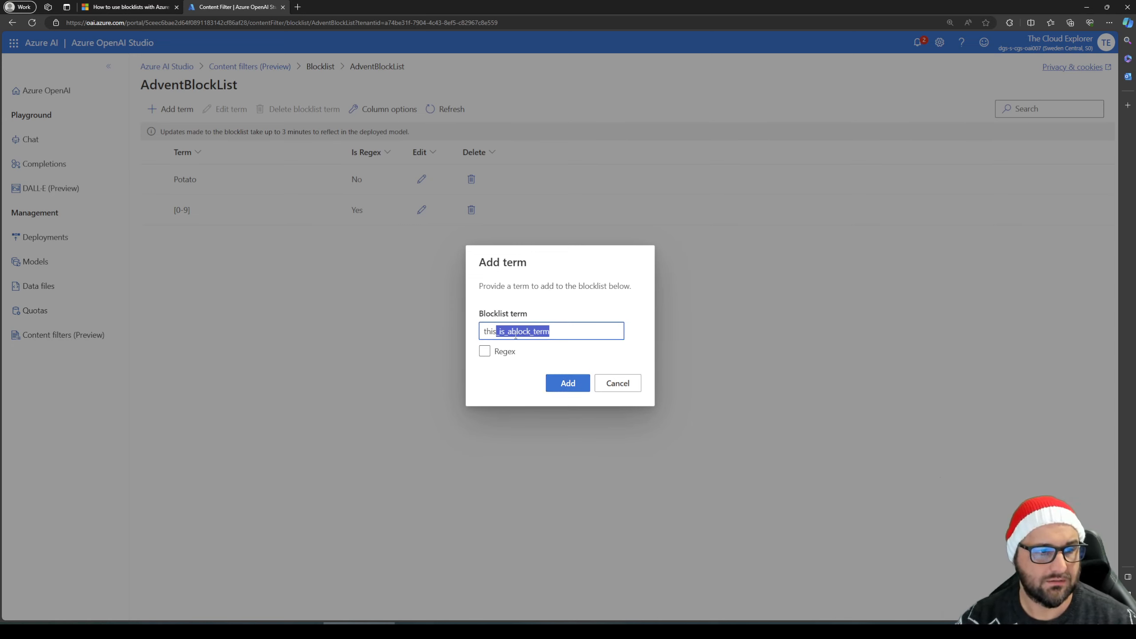
{"action": "left_click", "coordinate": [514, 332]}
{"action": "type", "text": "_"}
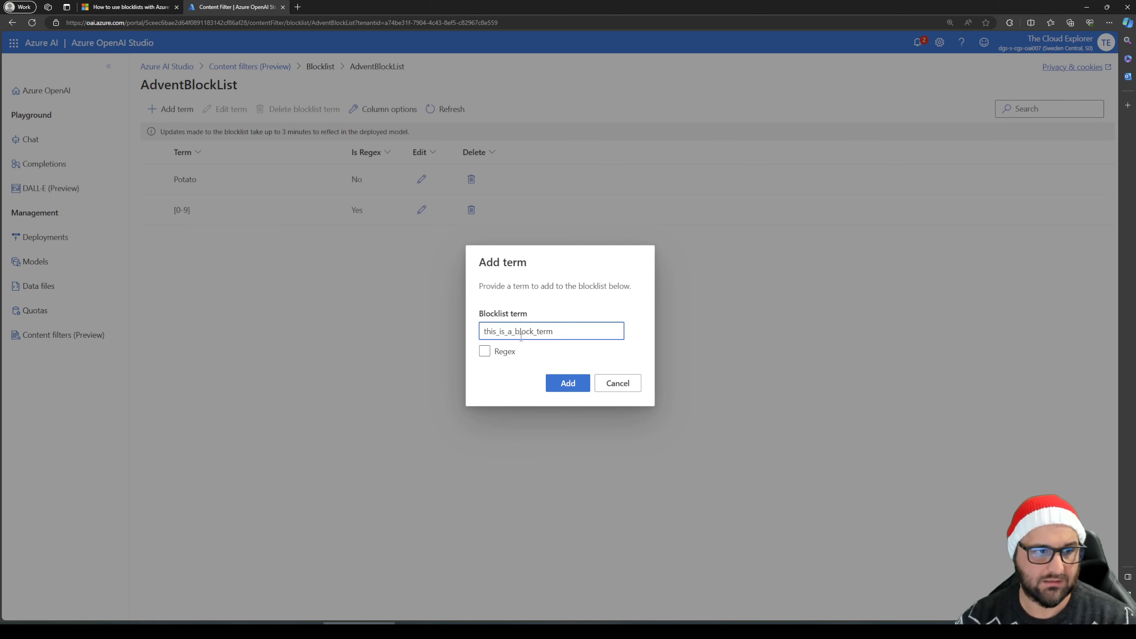
{"action": "double_click", "coordinate": [521, 333]}
{"action": "left_click", "coordinate": [568, 386]}
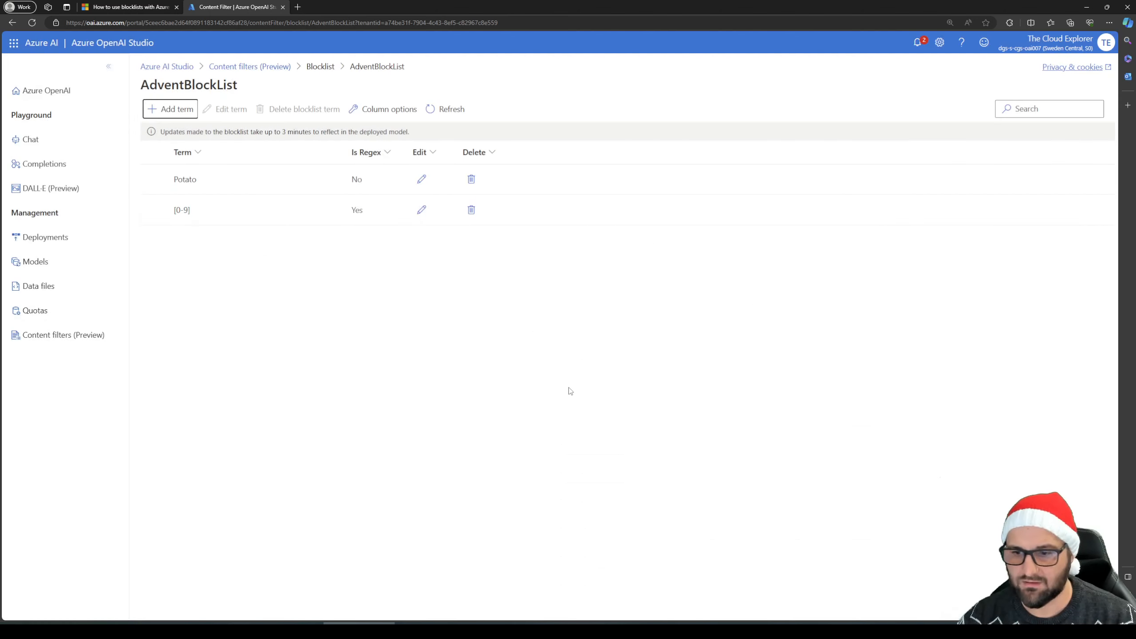
{"action": "key", "text": "alt+Tab"}
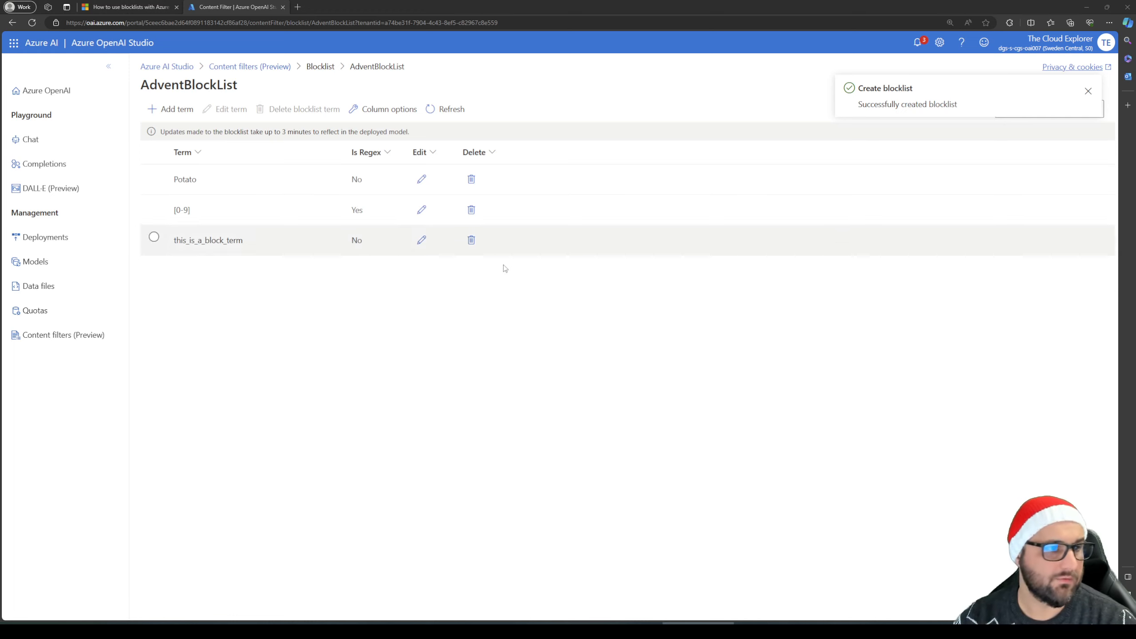
Examine the Potato term and the [0-9] regex term in AdventBlockList
{"action": "left_click", "coordinate": [181, 179]}
{"action": "double_click", "coordinate": [182, 178]}
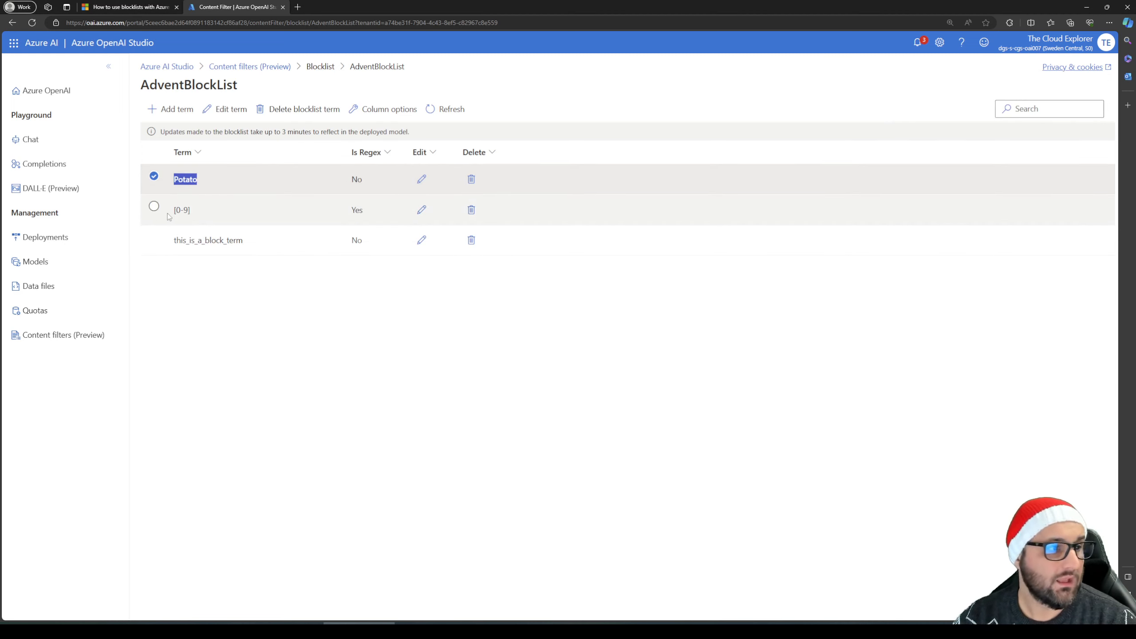
{"action": "left_click_drag", "start_coordinate": [172, 210], "coordinate": [192, 210]}
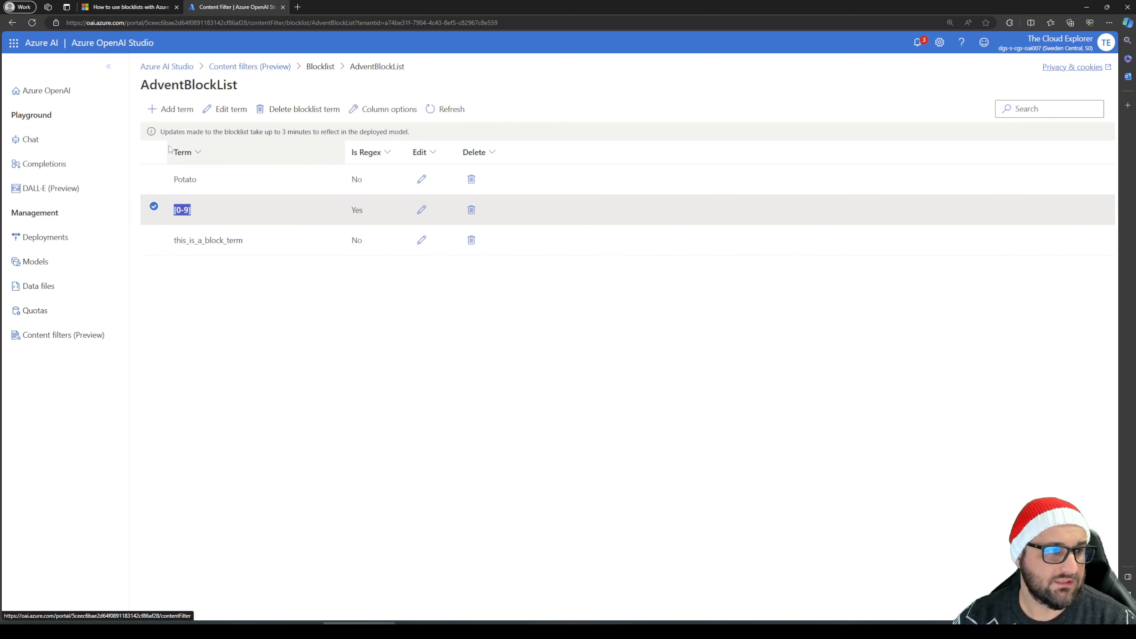
Review the TetsContentFilterWinterParty content filter's settings through its blocklist assignments, leaving the filter unmodified
{"action": "left_click", "coordinate": [80, 335]}
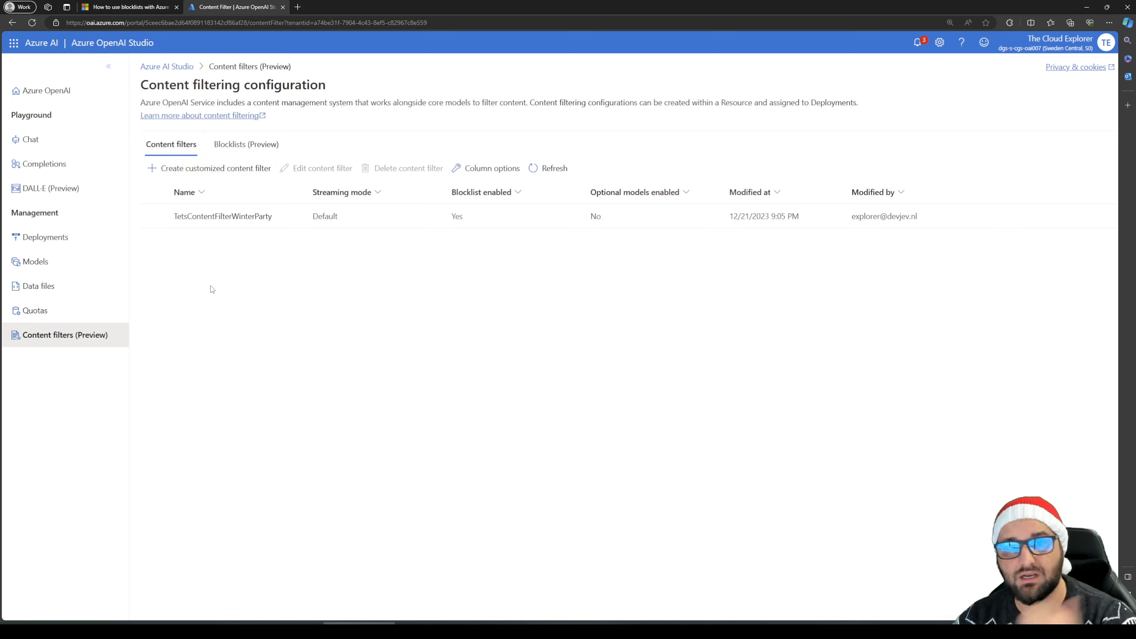
{"action": "left_click", "coordinate": [154, 216]}
{"action": "left_click", "coordinate": [332, 173]}
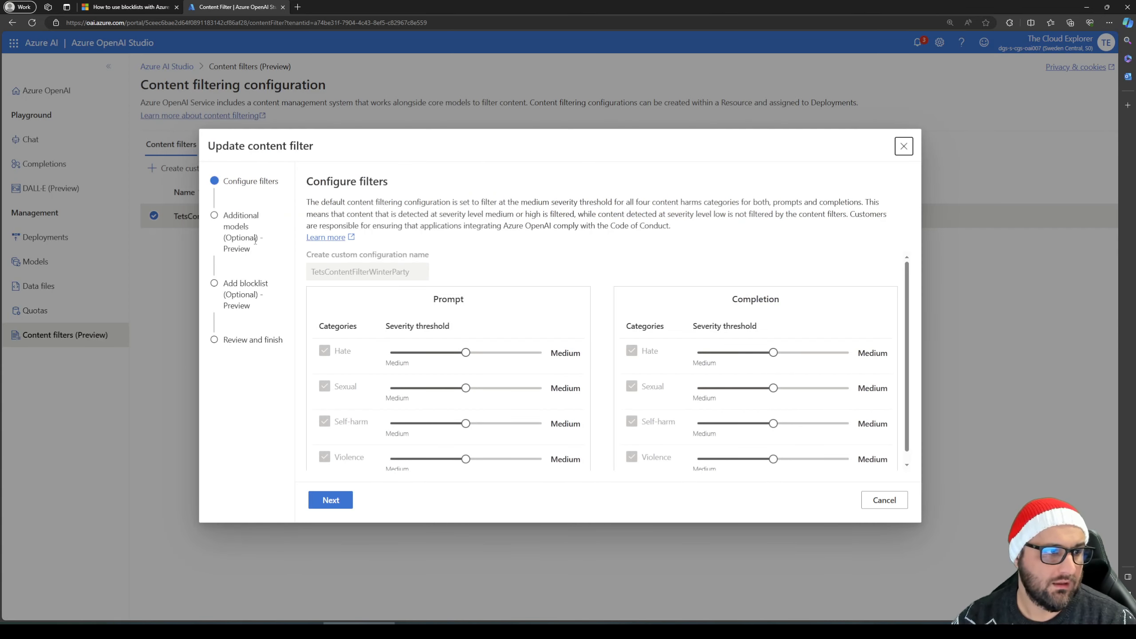
{"action": "left_click", "coordinate": [346, 501]}
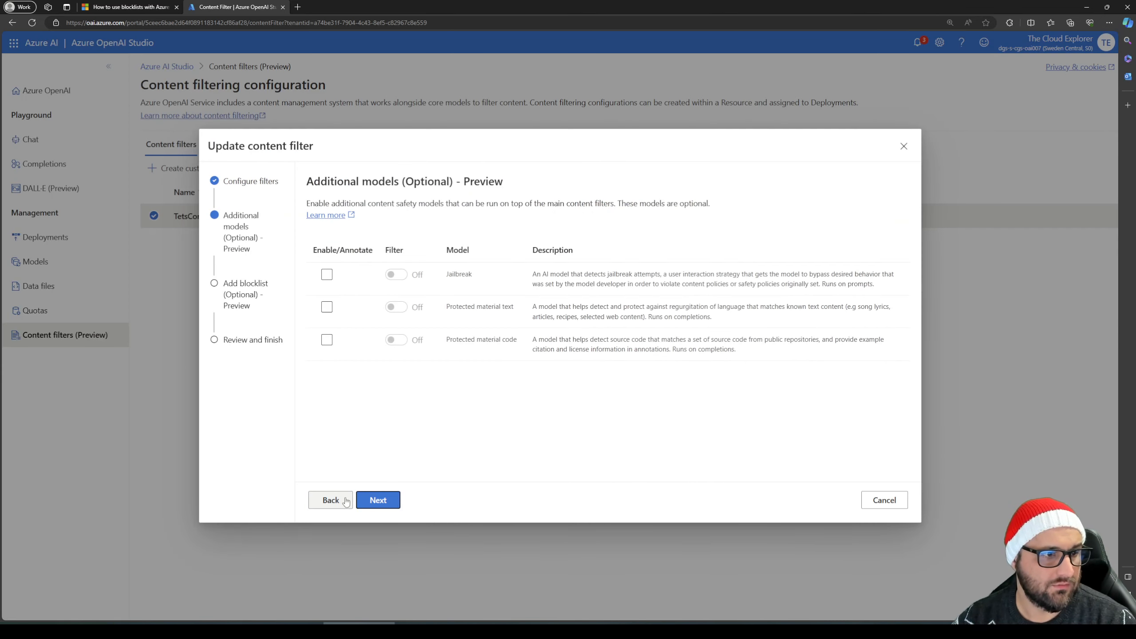
{"action": "left_click", "coordinate": [345, 501]}
{"action": "left_click", "coordinate": [346, 501]}
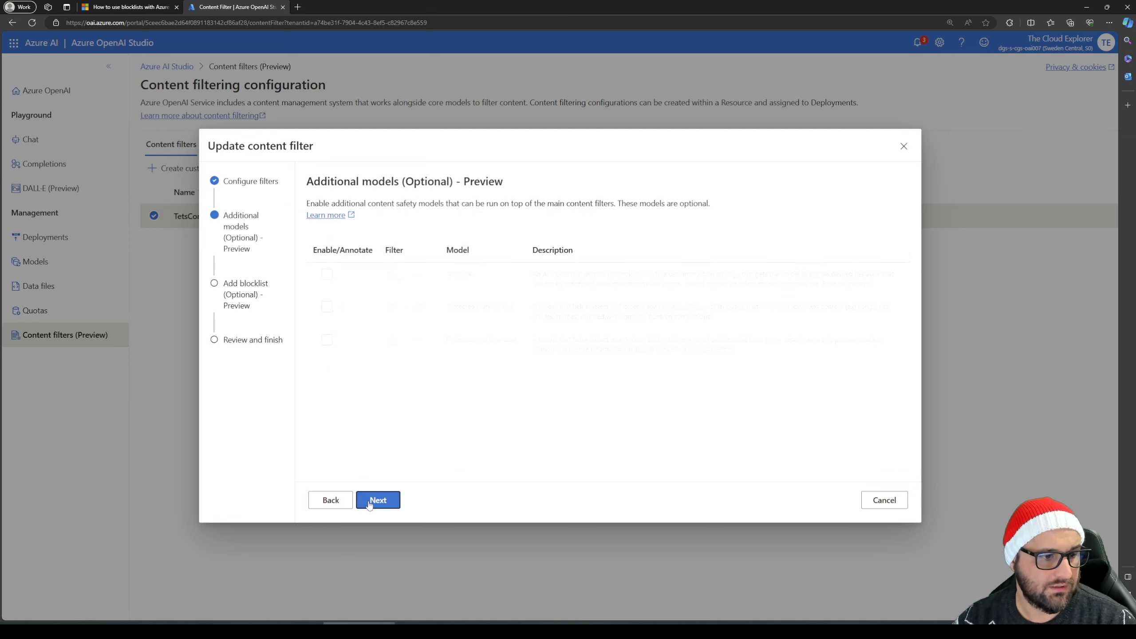
{"action": "left_click", "coordinate": [392, 504]}
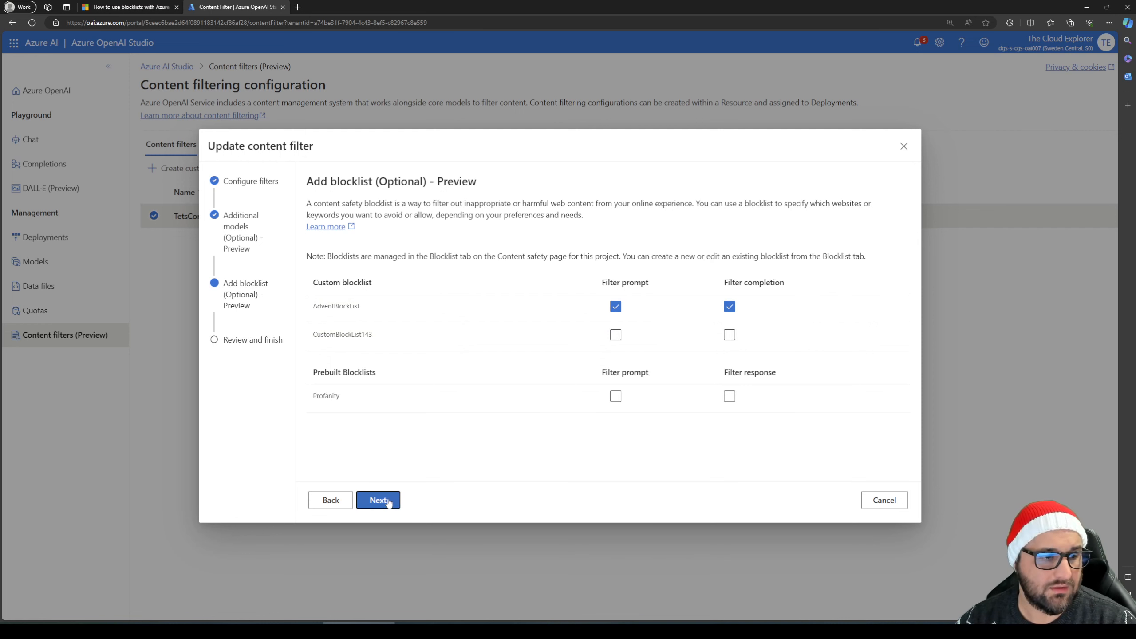
{"action": "left_click", "coordinate": [378, 499]}
{"action": "left_click", "coordinate": [890, 499]}
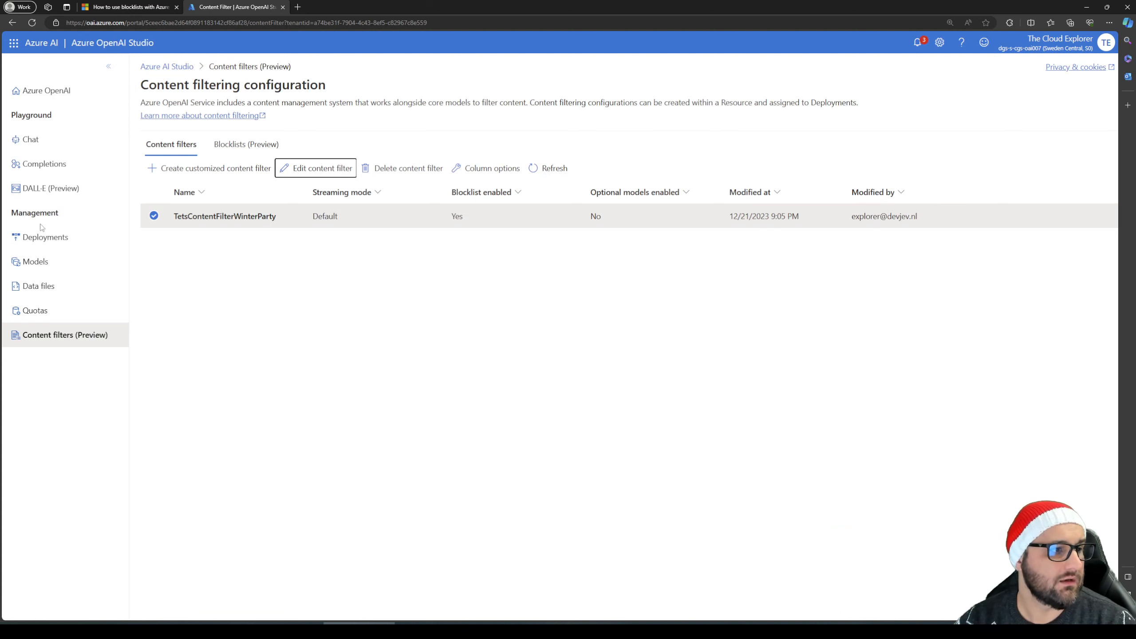
Examine the content filter assignment in the advanced options of the gpt-35-tubo-manual-deployment, closing without saving
{"action": "left_click", "coordinate": [44, 242]}
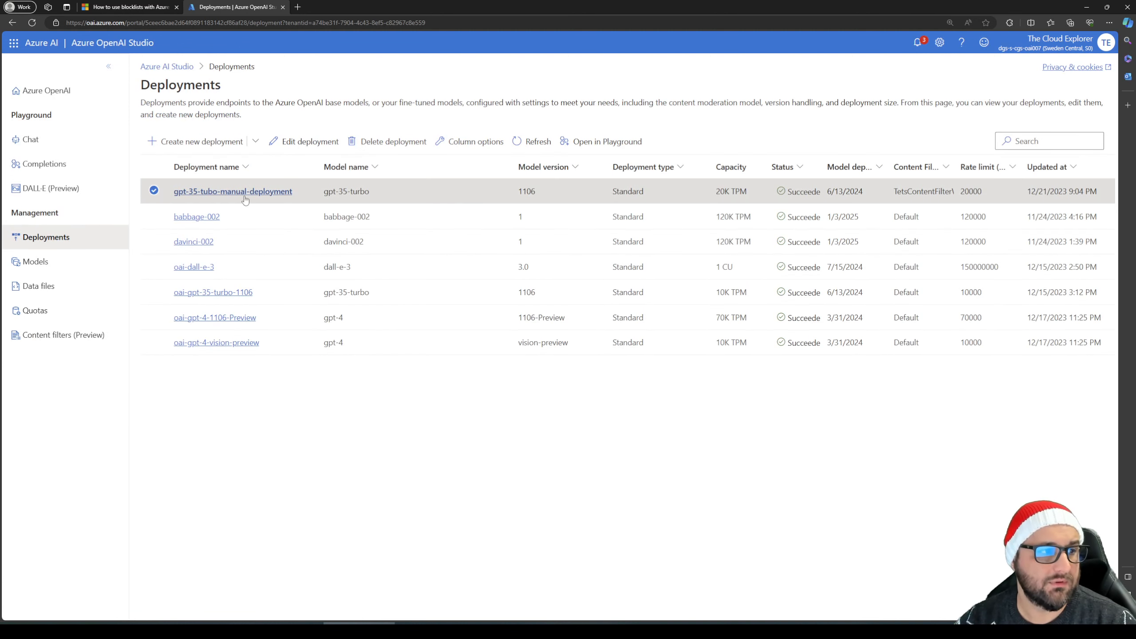
{"action": "left_click", "coordinate": [320, 143]}
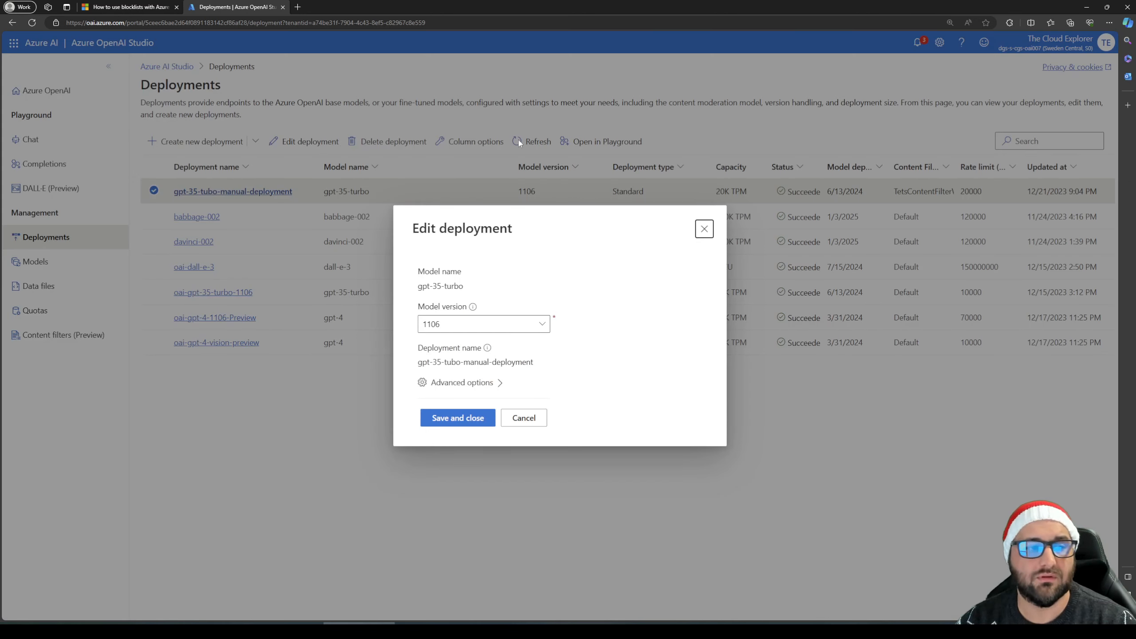
{"action": "left_click", "coordinate": [473, 384]}
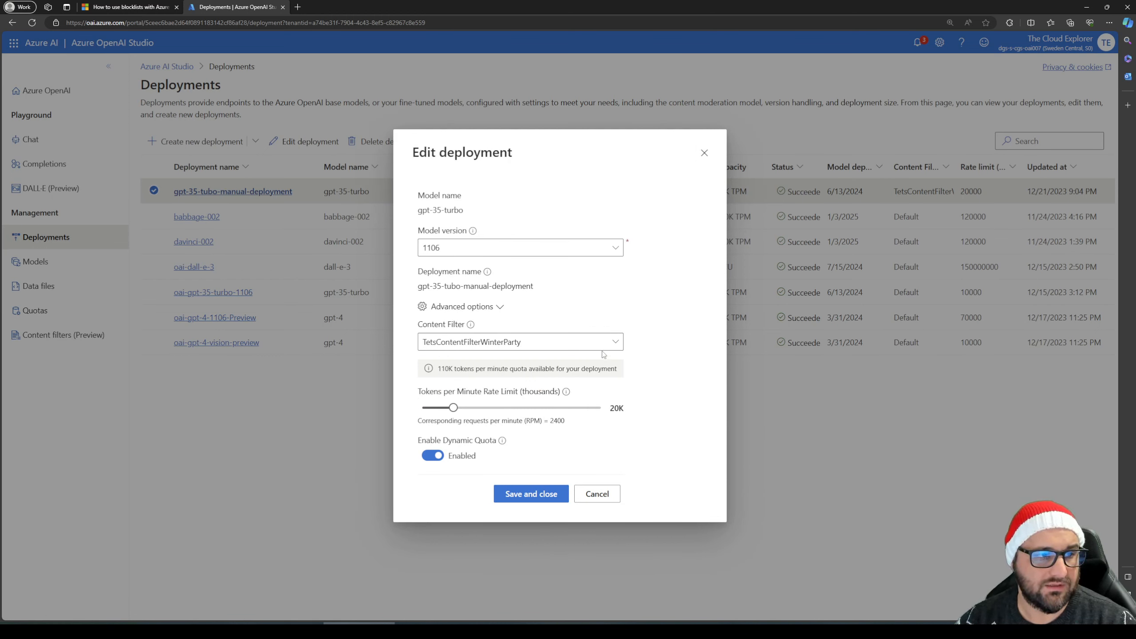
{"action": "left_click", "coordinate": [616, 350]}
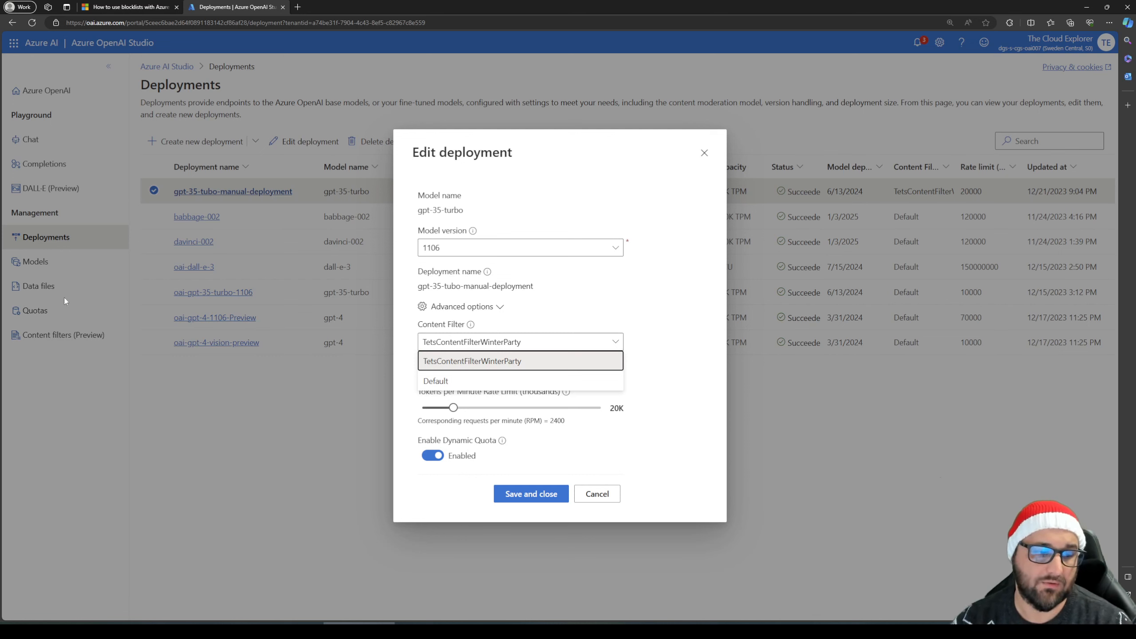
{"action": "left_click", "coordinate": [658, 434]}
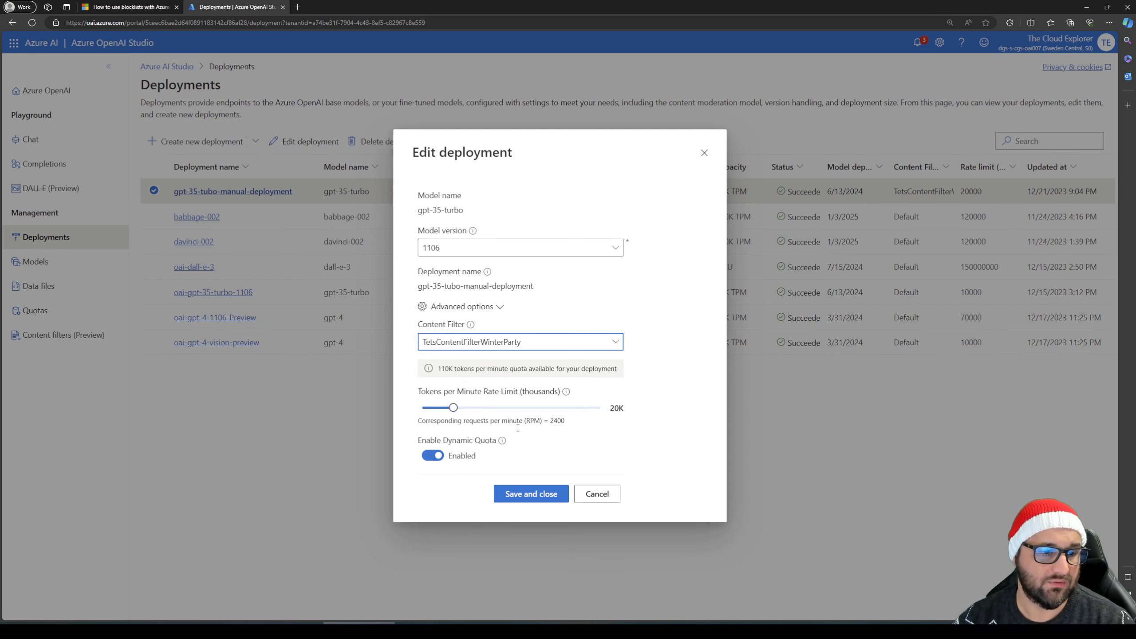
{"action": "left_click", "coordinate": [598, 493]}
In the Chat playground, choose the gpt-35-tubo-manual-deployment and send the prompt "Do you like Clouds"
{"action": "left_click", "coordinate": [31, 139]}
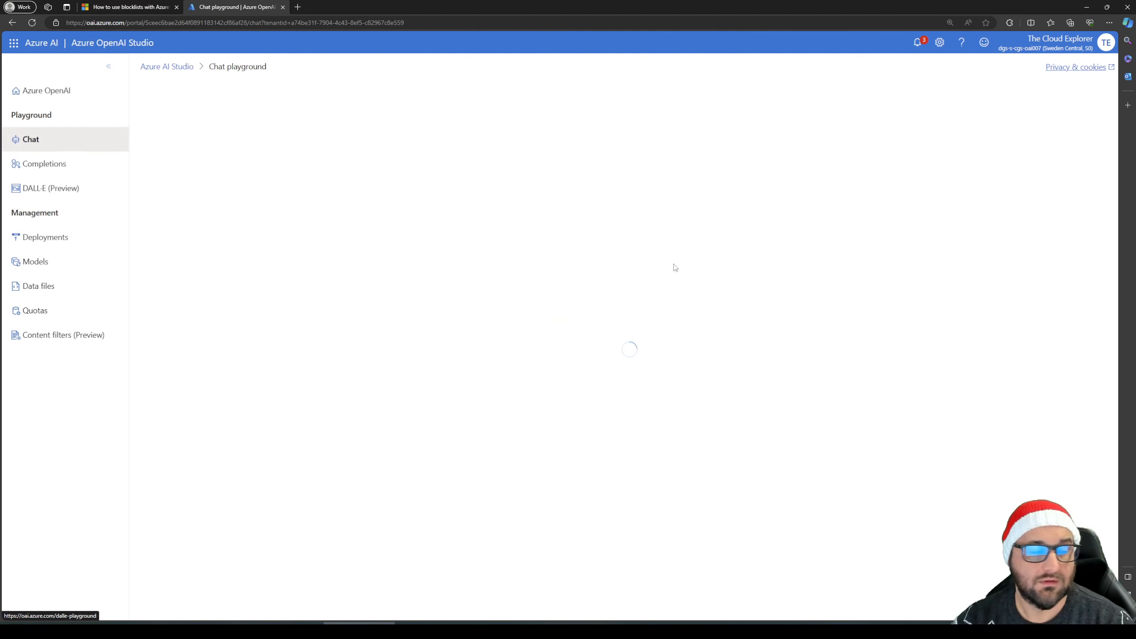
{"action": "left_click", "coordinate": [1007, 227]}
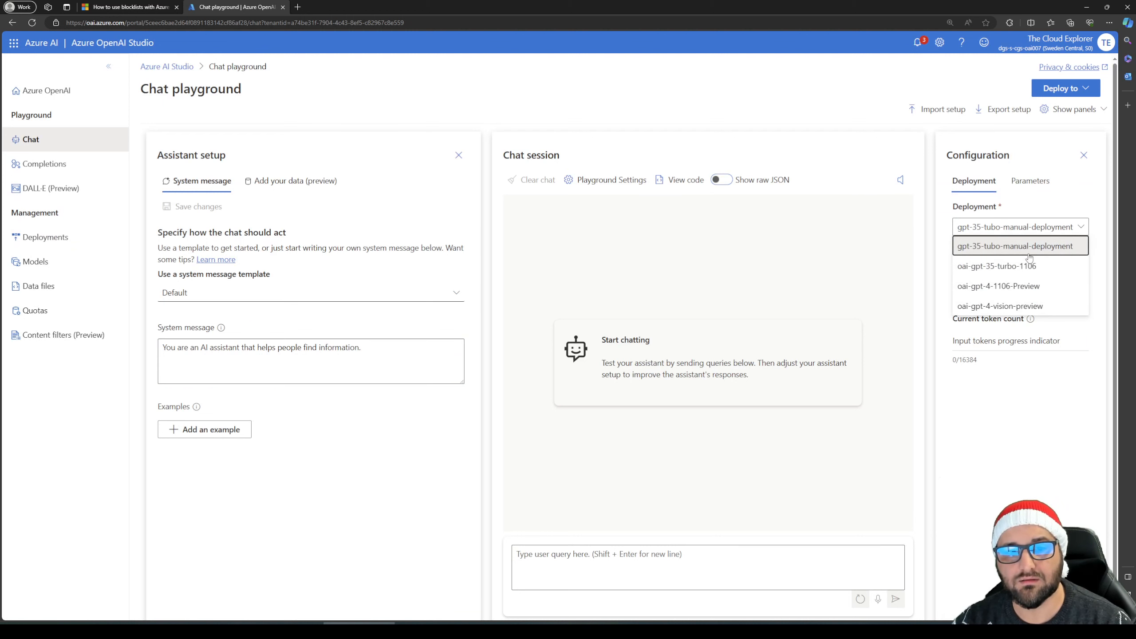
{"action": "left_click", "coordinate": [1010, 246]}
{"action": "left_click", "coordinate": [648, 565]}
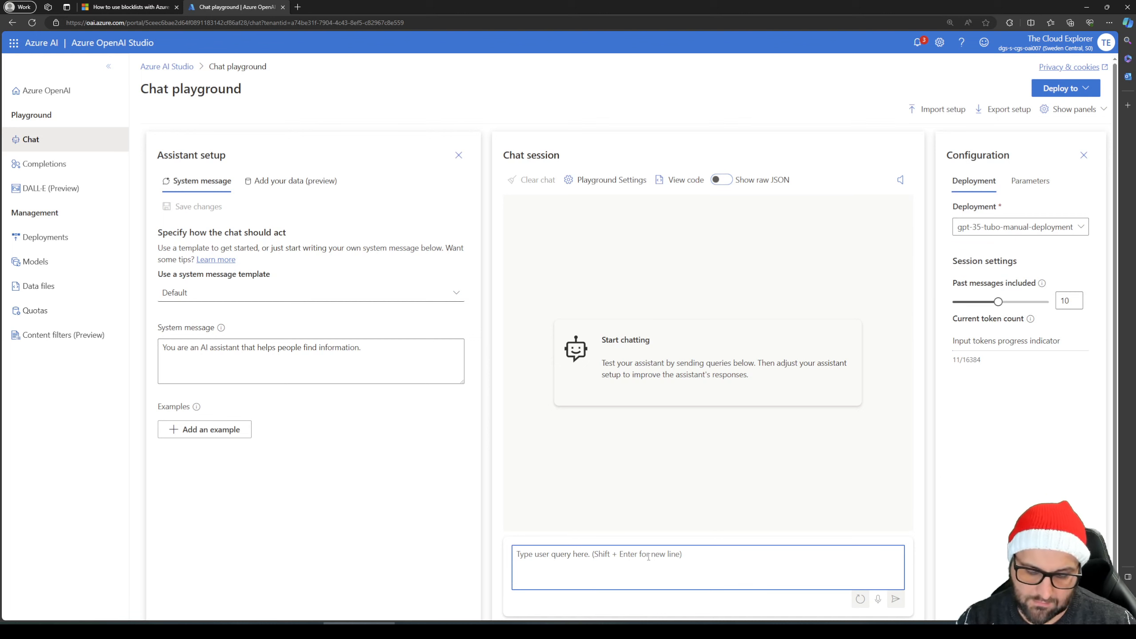
{"action": "type", "text": "Do you like "}
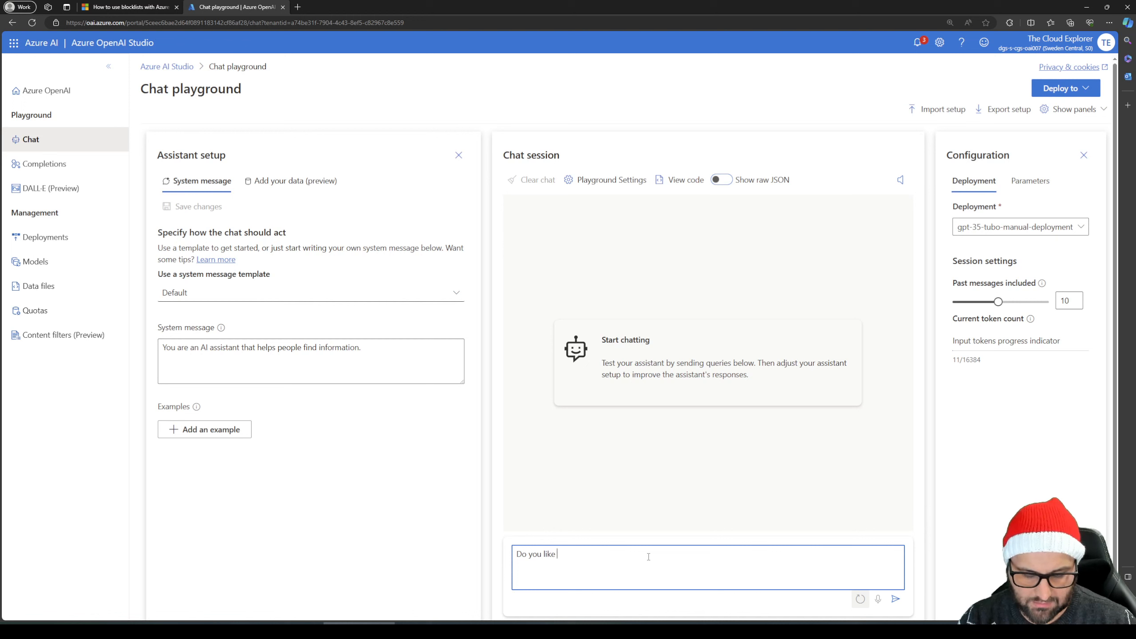
{"action": "type", "text": "Clouds"}
{"action": "key", "text": "Return"}
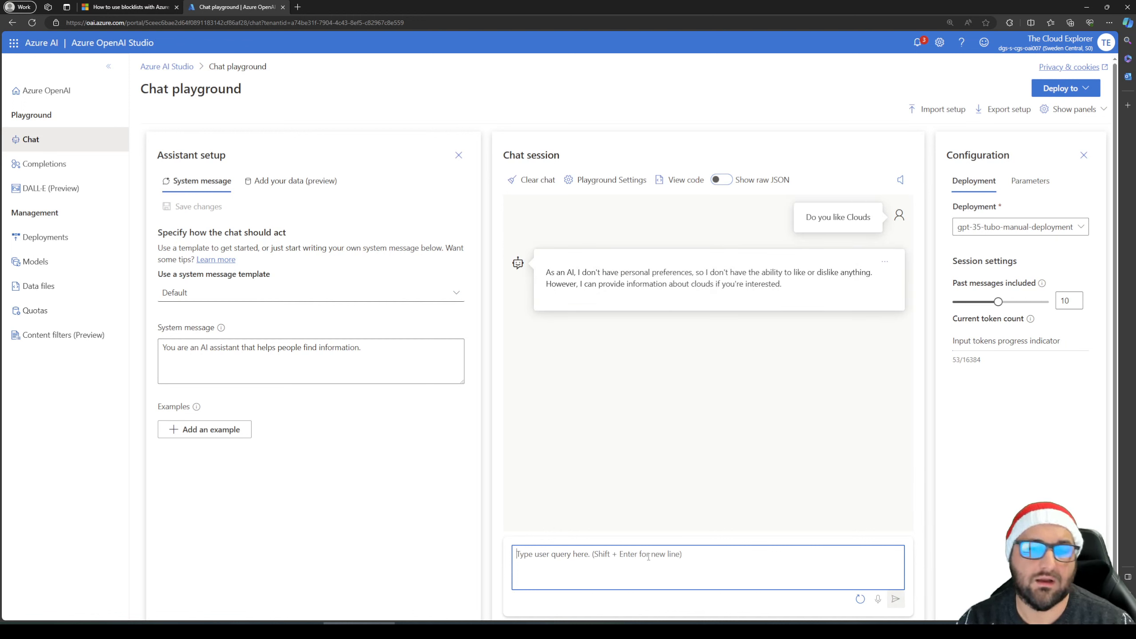
Send the prompt "Are you a positive potato?" and highlight the blocklist named in the reply
{"action": "type", "text": "Do you"}
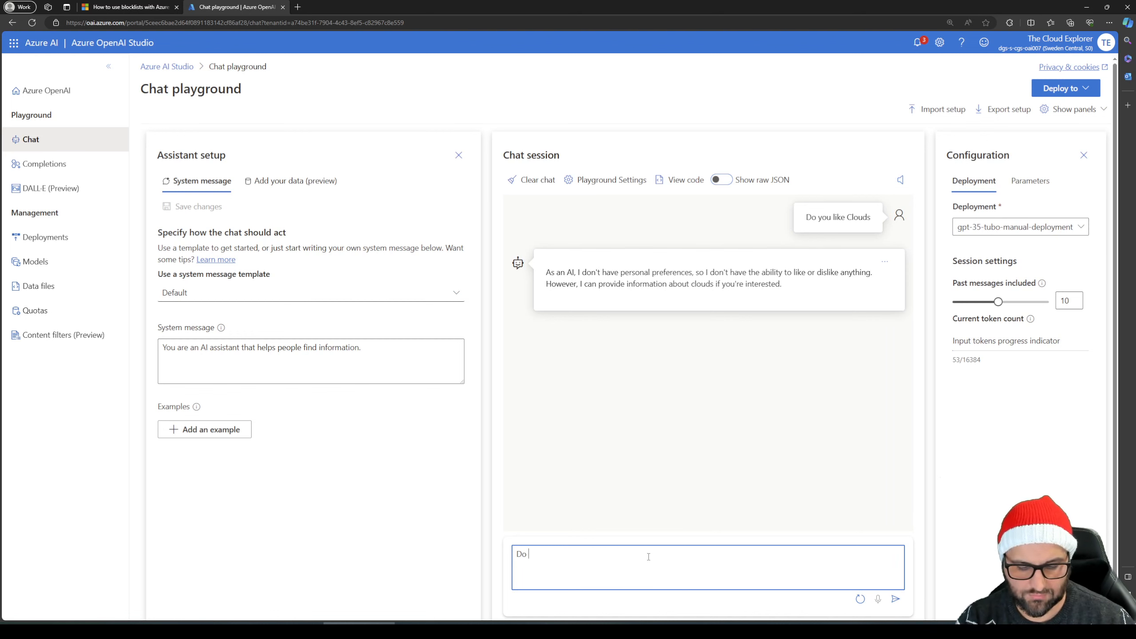
{"action": "key", "text": "BackSpace"}
{"action": "key", "text": "BackSpace"}
{"action": "key", "text": "BackSpace"}
{"action": "key", "text": "BackSpace"}
{"action": "key", "text": "BackSpace"}
{"action": "key", "text": "BackSpace"}
{"action": "type", "text": "Are you a "}
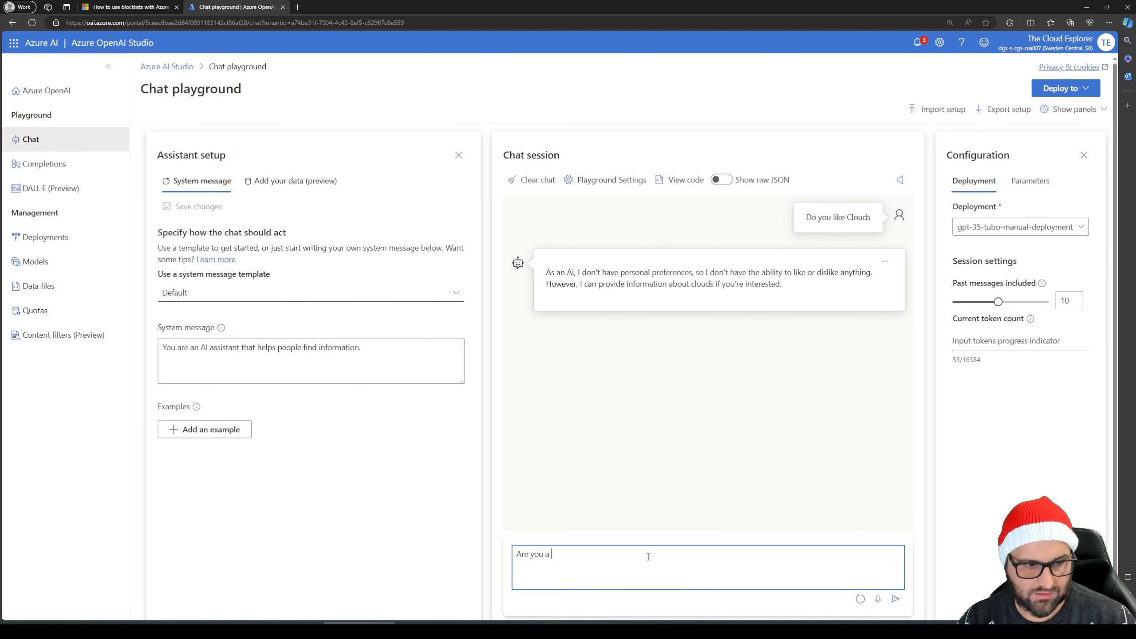
{"action": "type", "text": "positive "}
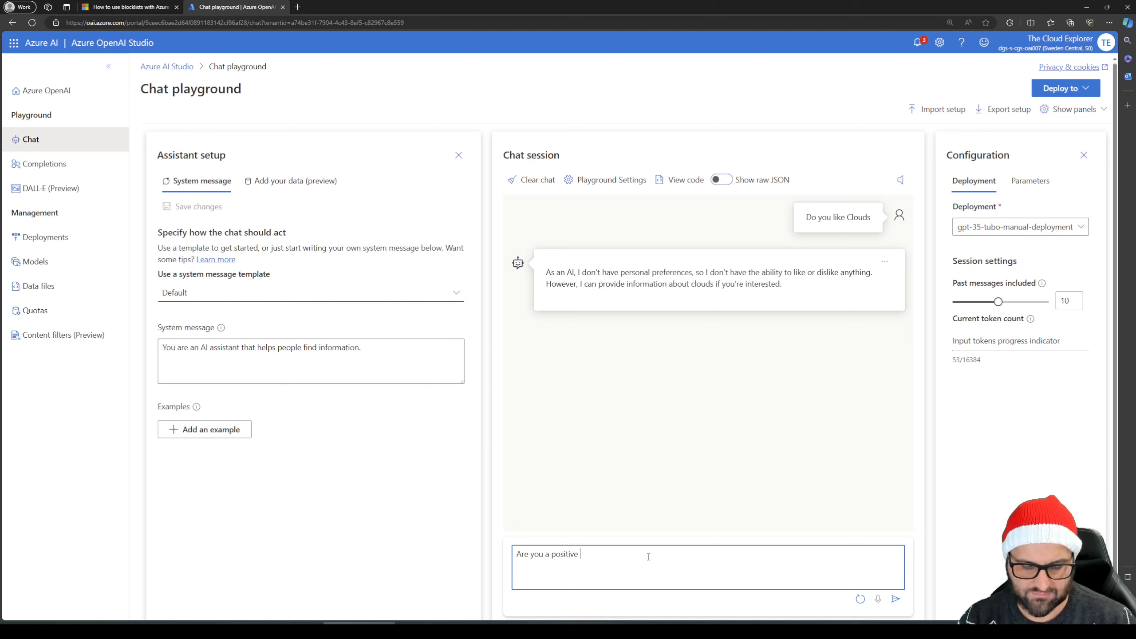
{"action": "type", "text": "potato"}
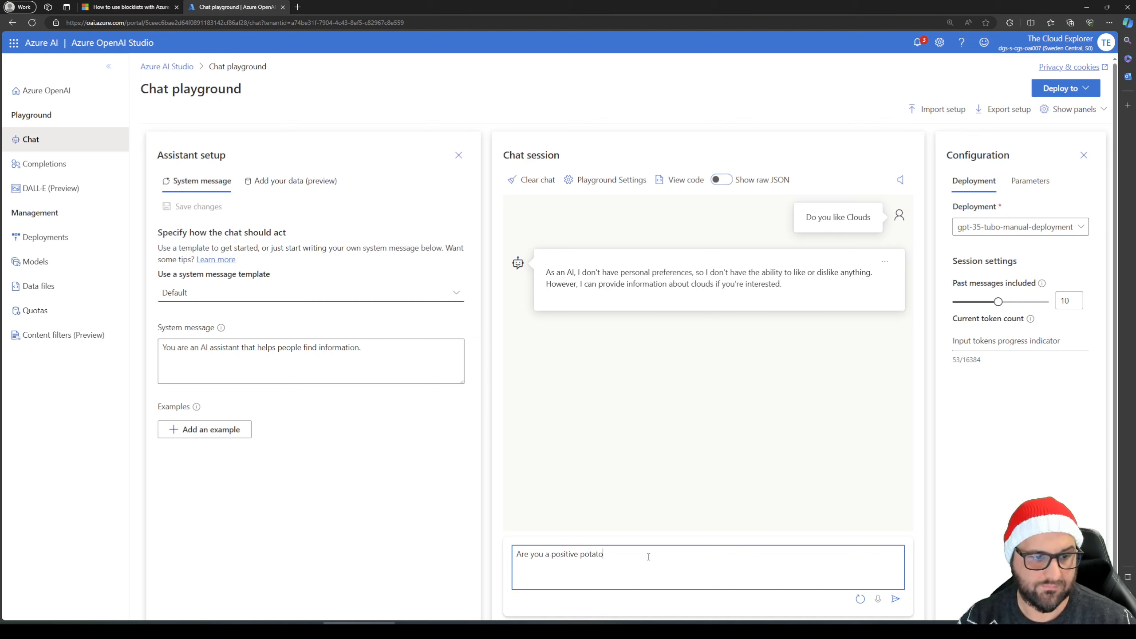
{"action": "type", "text": "?"}
{"action": "key", "text": "Return"}
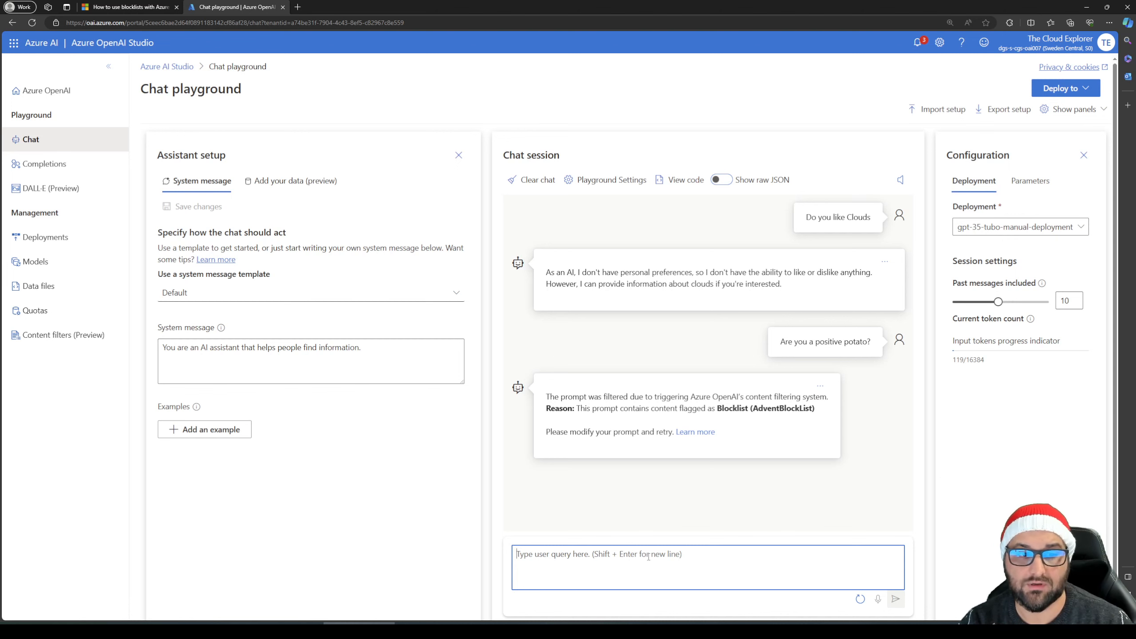
{"action": "left_click", "coordinate": [719, 408]}
{"action": "left_click_drag", "start_coordinate": [719, 408], "coordinate": [822, 412]}
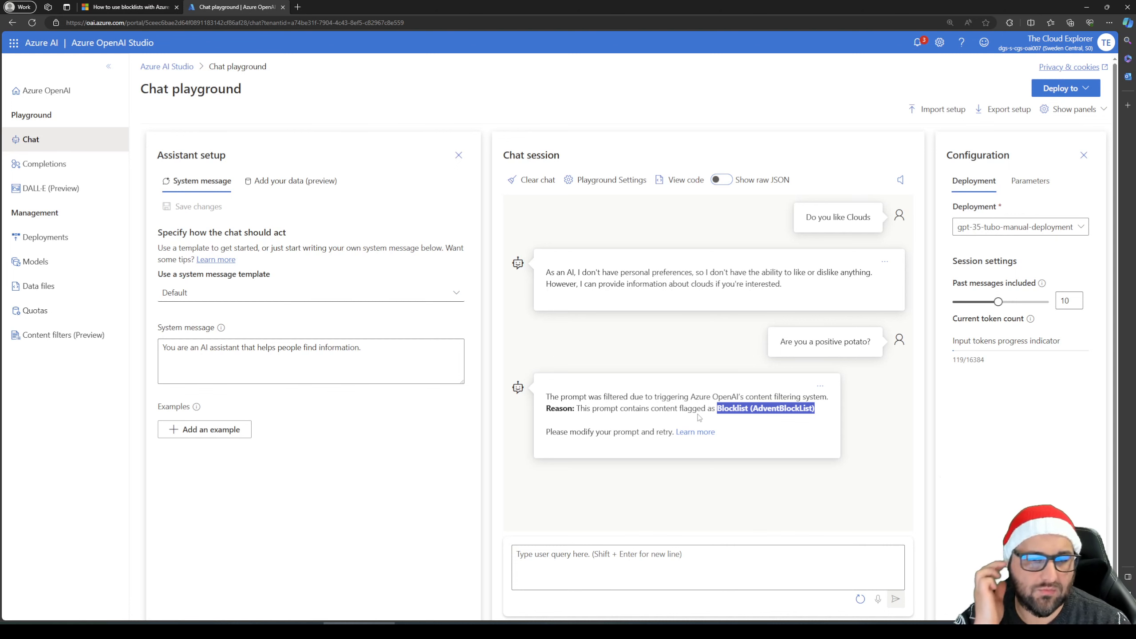
Test the numeric regex term by sending the prompt "Count to 9" in the chat session
{"action": "left_click", "coordinate": [634, 553]}
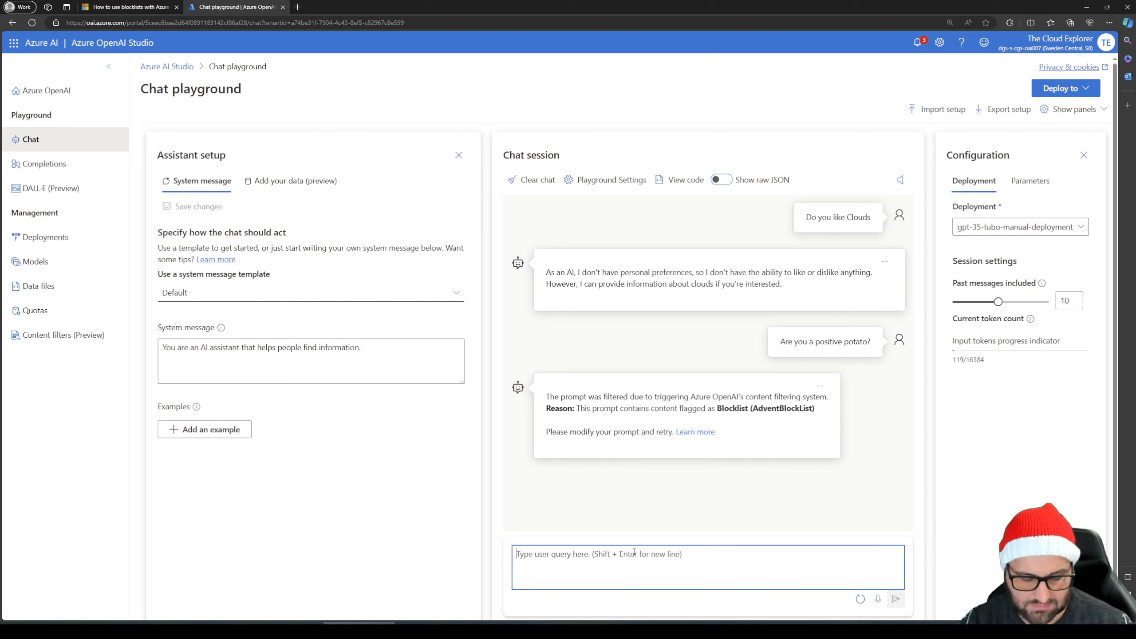
{"action": "type", "text": "Count to"}
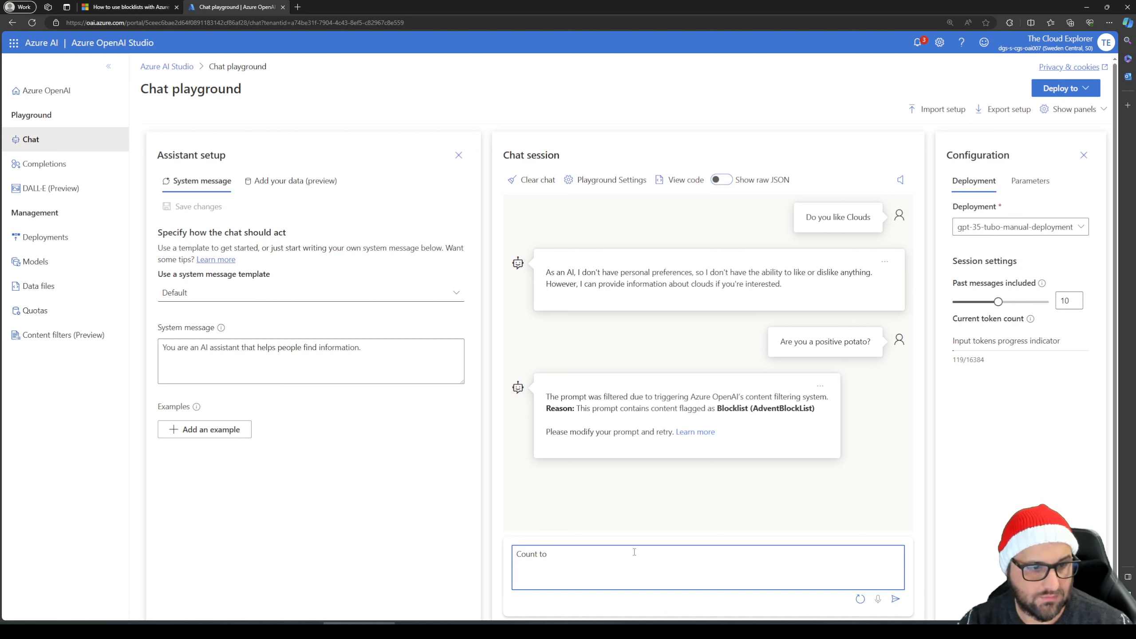
{"action": "type", "text": " 9"}
{"action": "key", "text": "Return"}
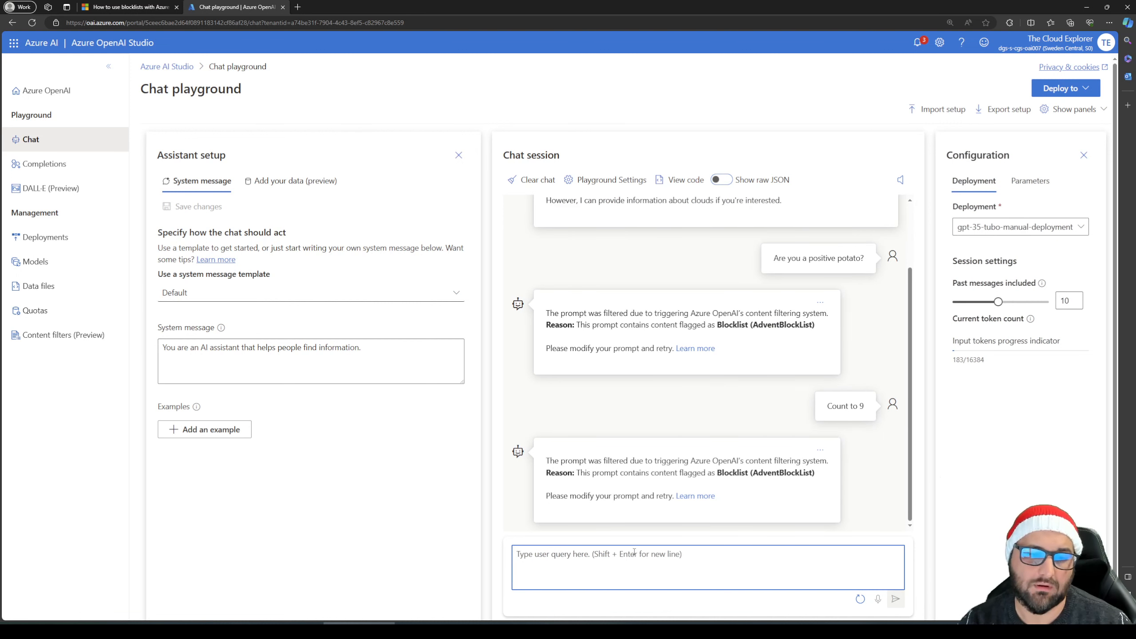
Send the prompt "Count for me please" to test the blocklist on the model's generated response
{"action": "type", "text": "Count for me opl"}
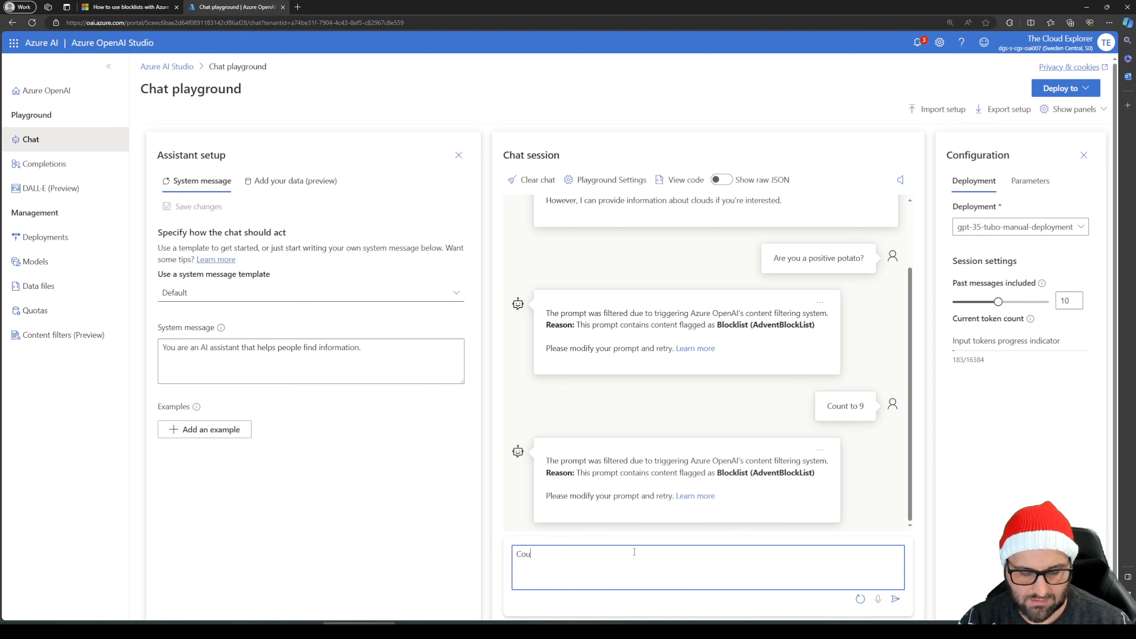
{"action": "key", "text": "BackSpace"}
{"action": "key", "text": "BackSpace"}
{"action": "key", "text": "BackSpace"}
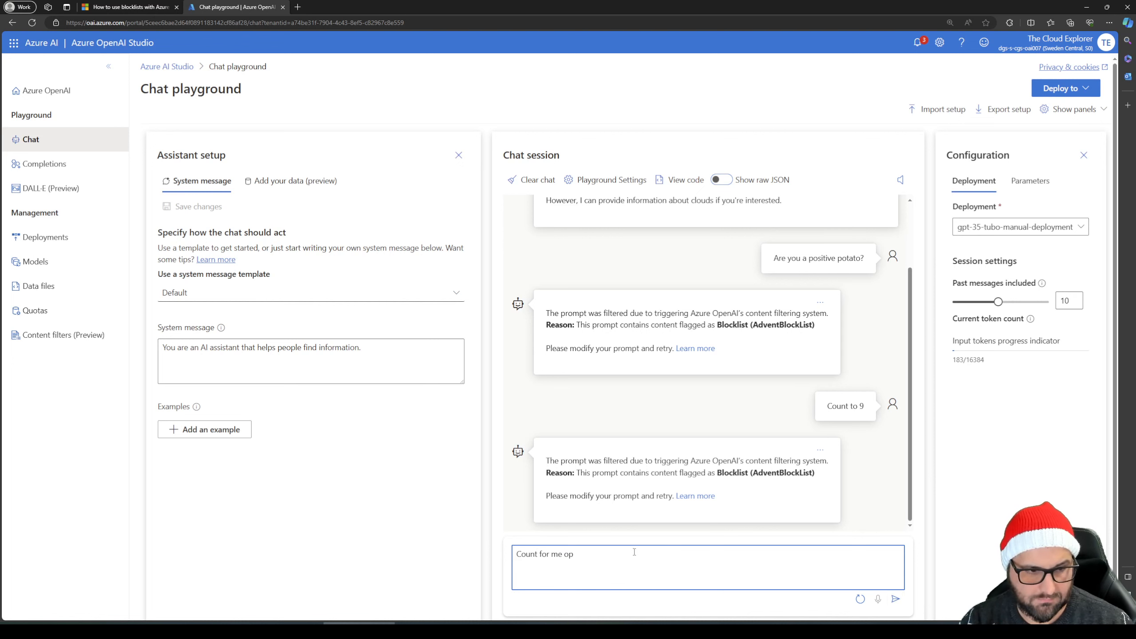
{"action": "type", "text": "plese"}
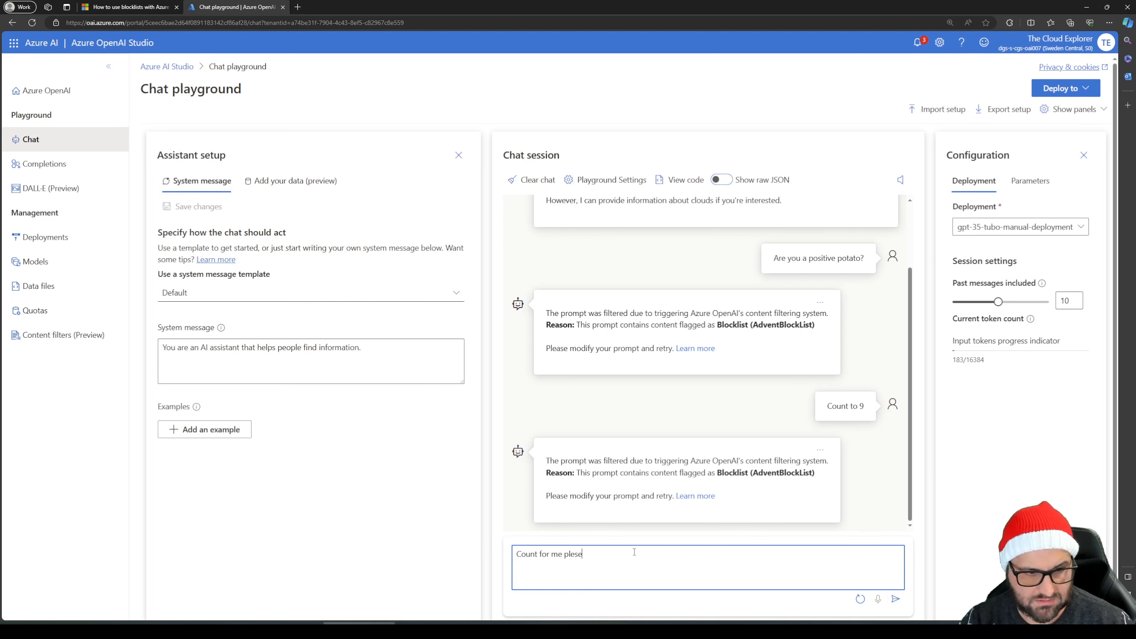
{"action": "key", "text": "BackSpace"}
{"action": "key", "text": "BackSpace"}
{"action": "type", "text": "ase"}
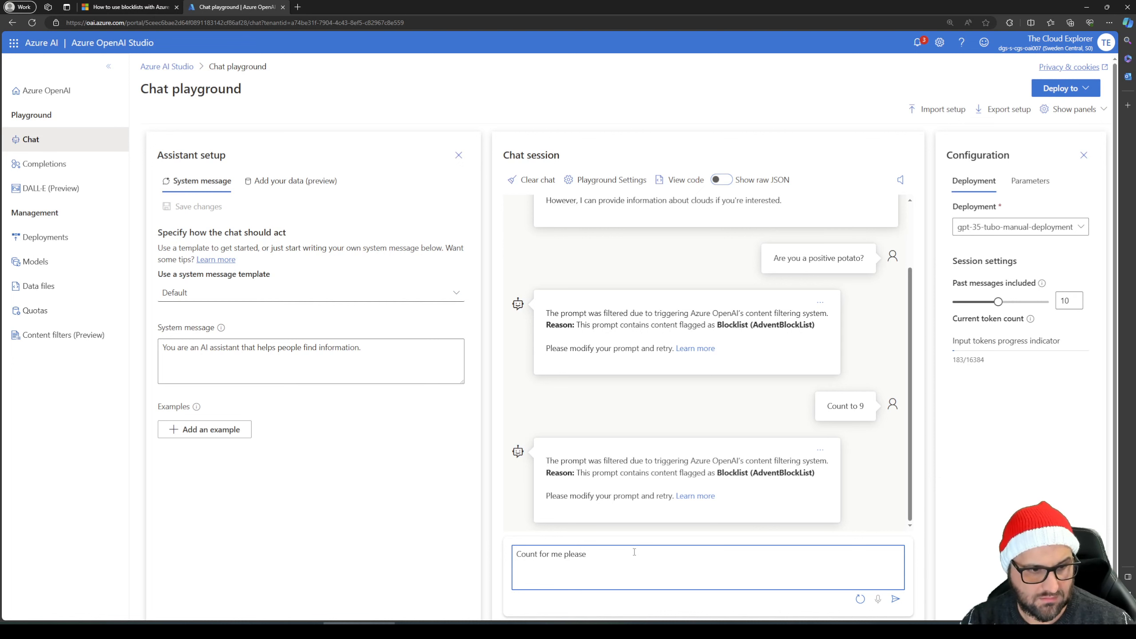
{"action": "key", "text": "Return"}
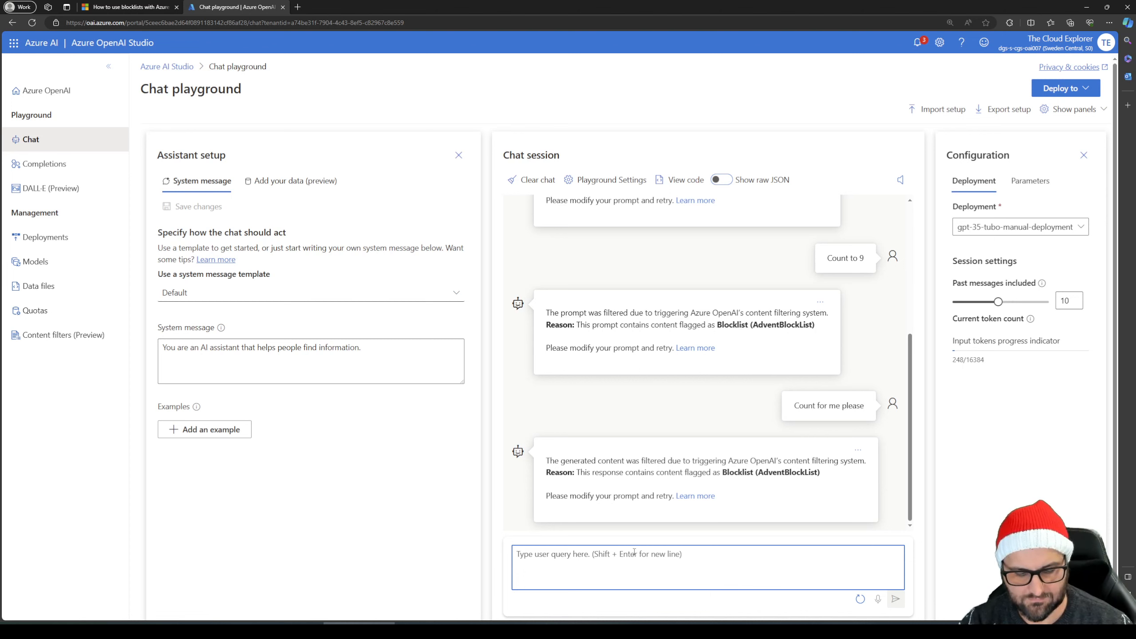
Send the prompt "count negative" as another test of response filtering
{"action": "type", "text": "coun"}
{"action": "type", "text": "negative"}
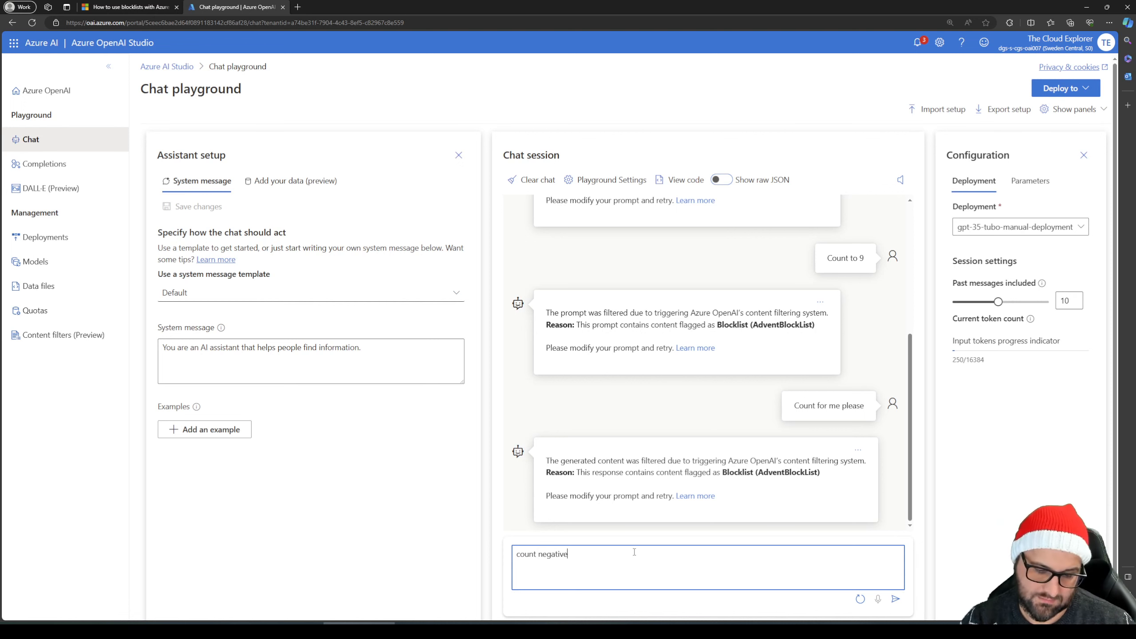
{"action": "key", "text": "Return"}
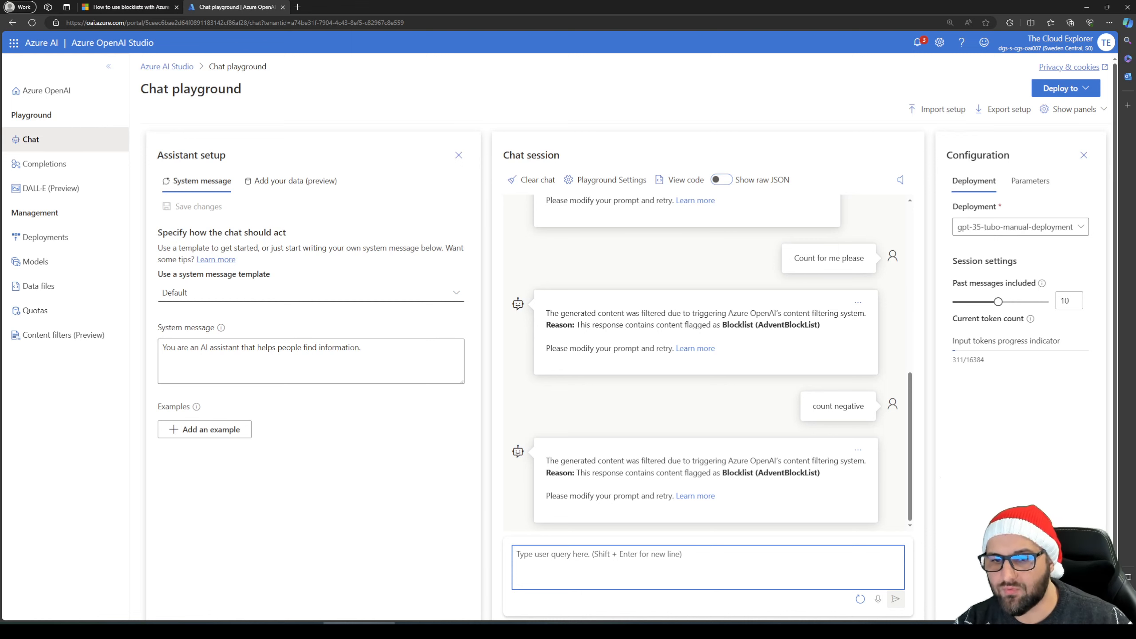
Paste this_is_a_block_term into the chat query and send it to test the custom blocklist term
{"action": "key", "text": "alt+Tab"}
{"action": "left_click", "coordinate": [578, 570]}
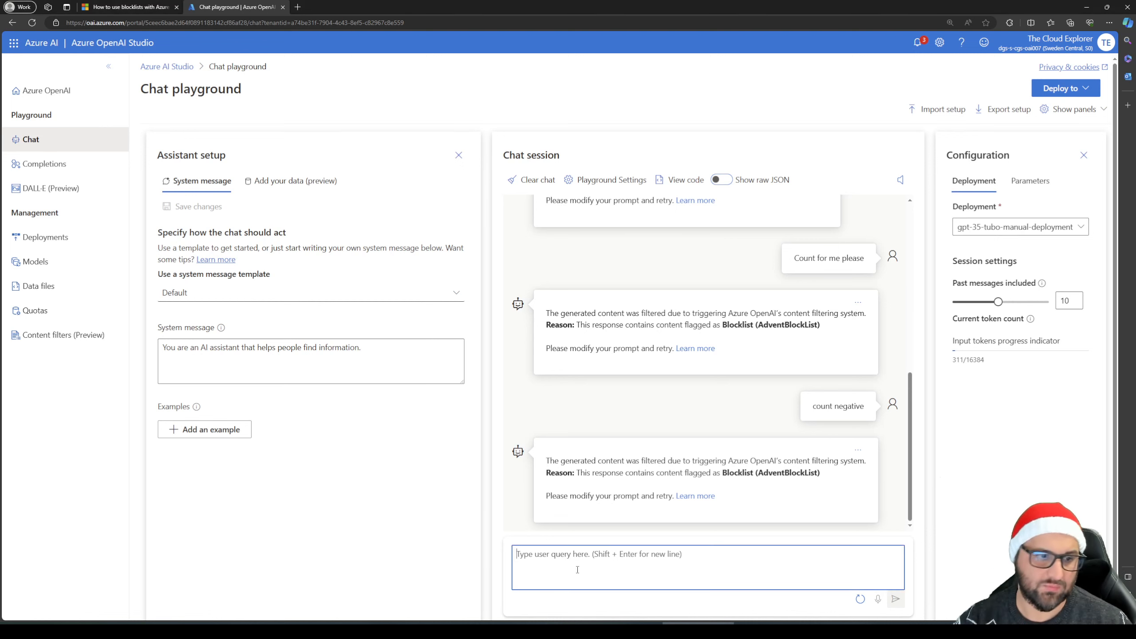
{"action": "type", "text": "this is a block term"}
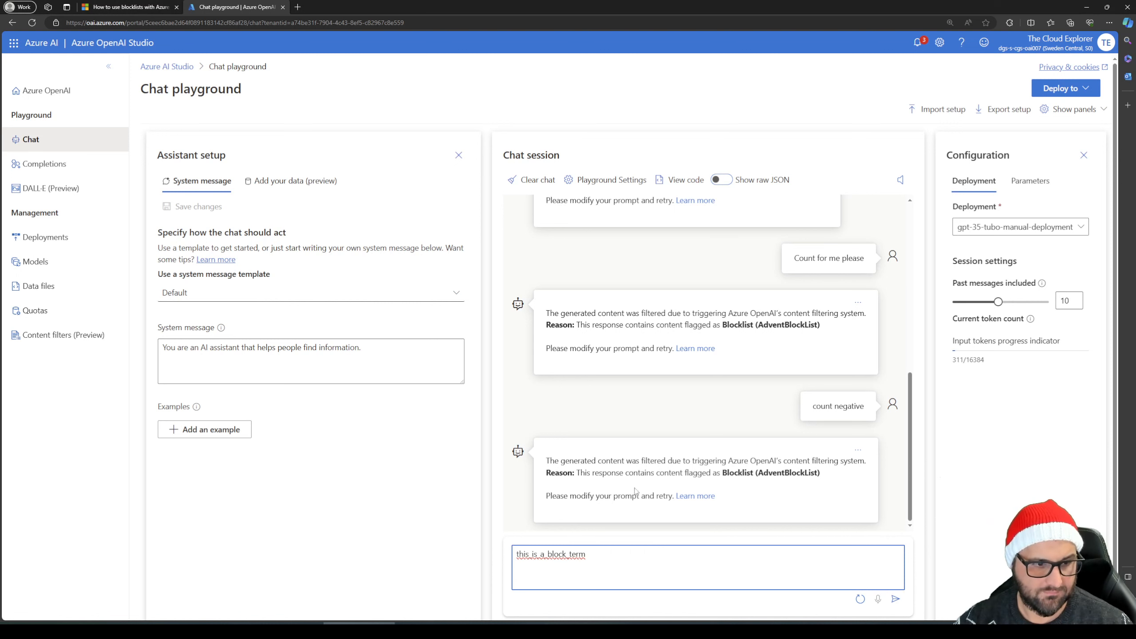
{"action": "left_click", "coordinate": [896, 598]}
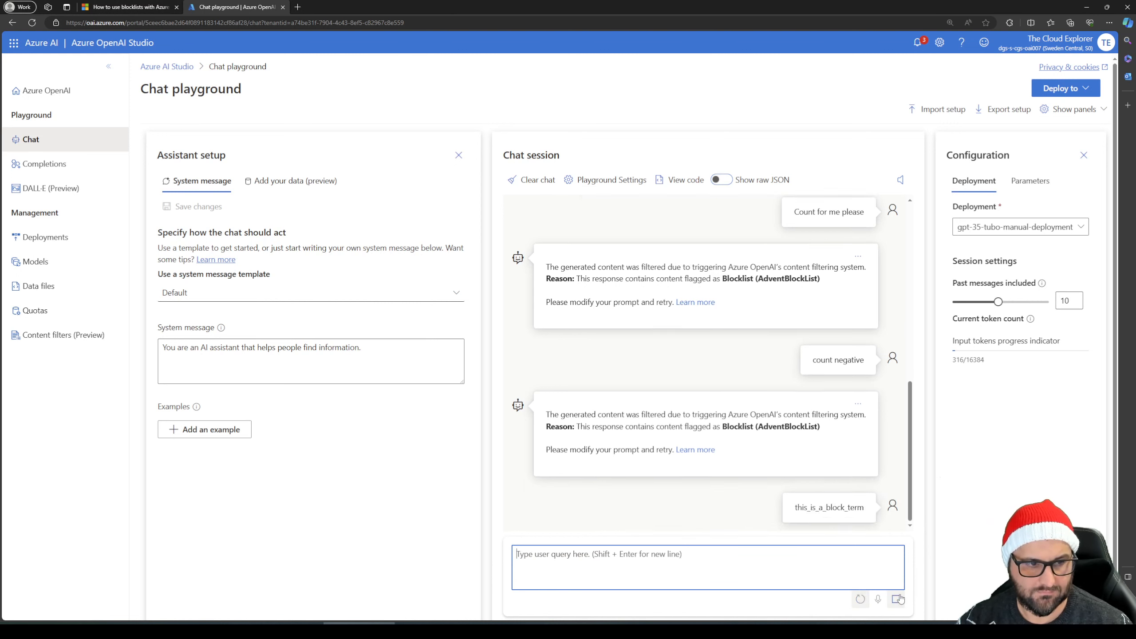